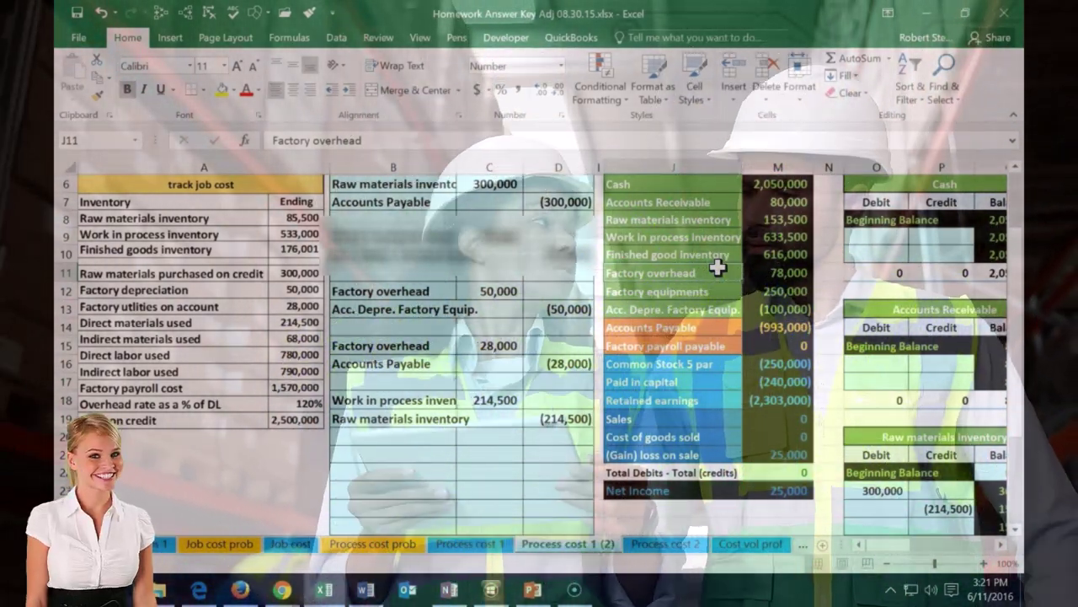
# Record a 68,000 debit to Factory overhead in journal row 21, copying the account name from the trial balance as values only.
pyautogui.rightClick(717, 268)
pyautogui.click(745, 248)
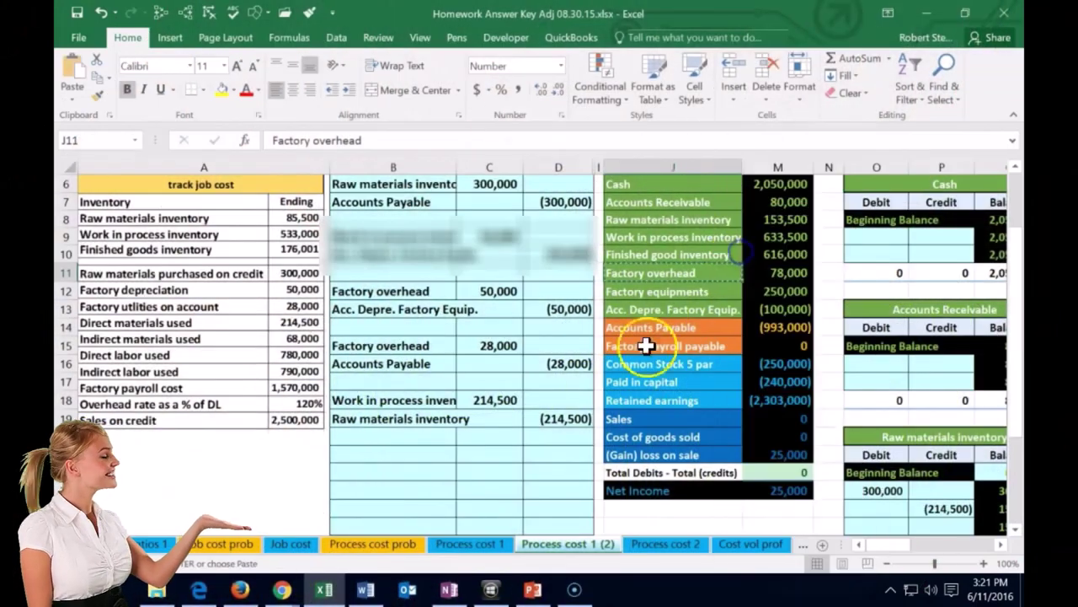
pyautogui.rightClick(385, 455)
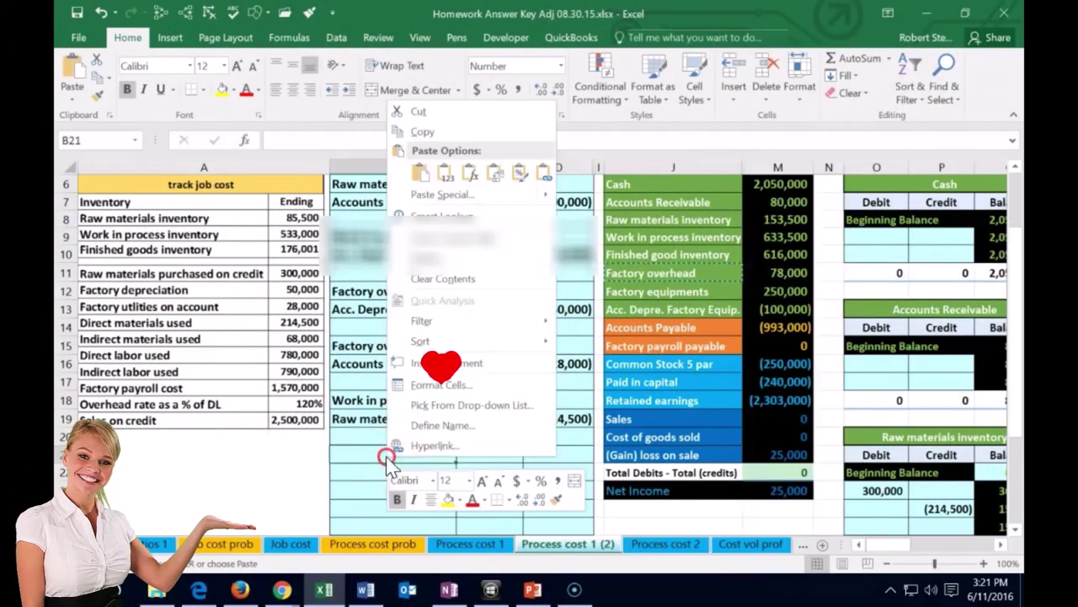
pyautogui.click(445, 174)
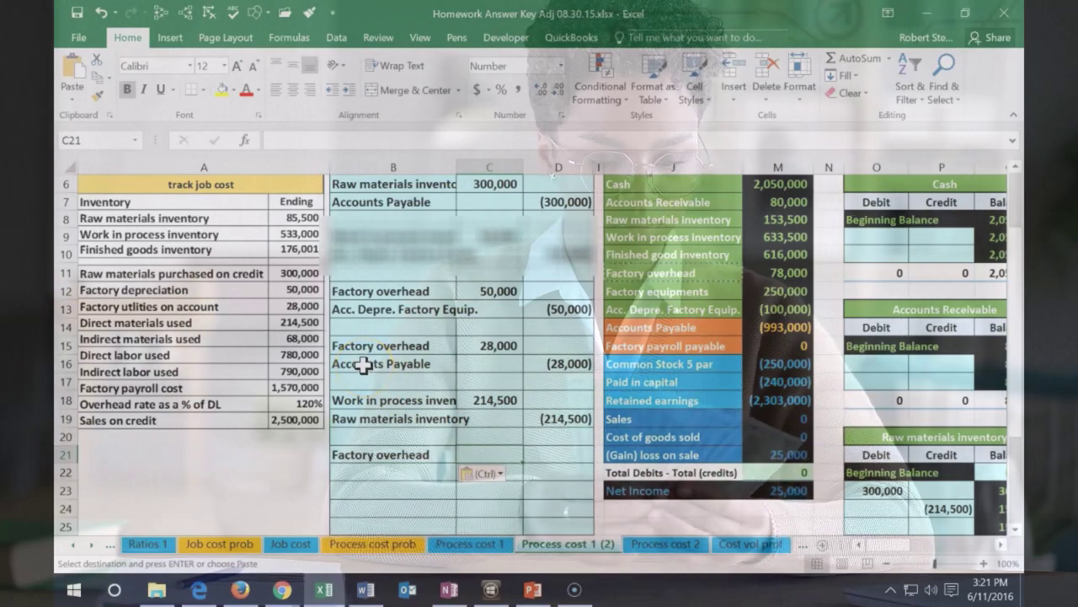
pyautogui.write('6')
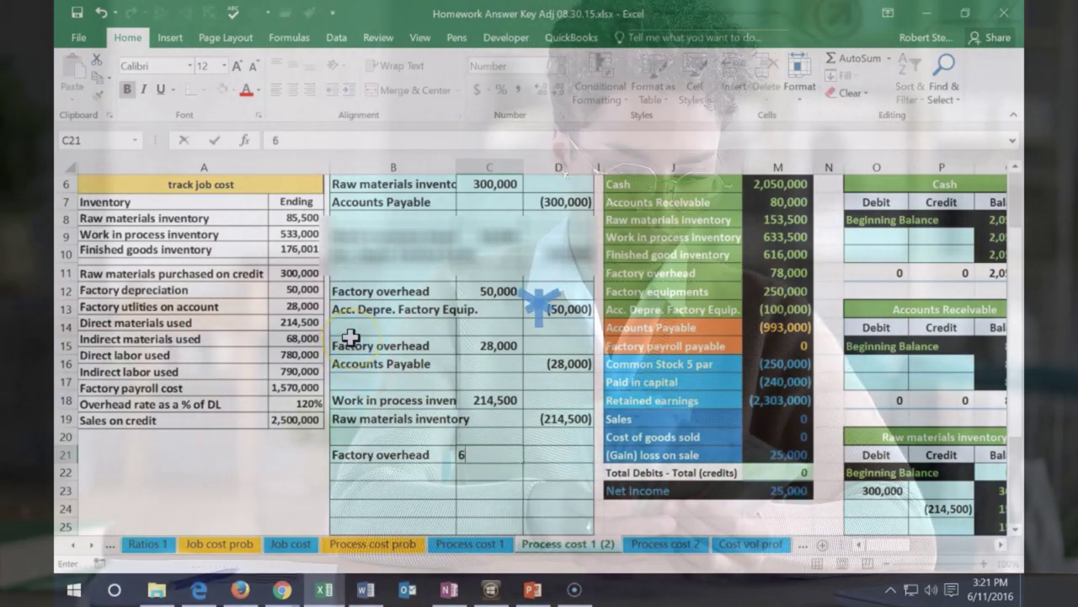
pyautogui.write('8,000')
pyautogui.press('Return')
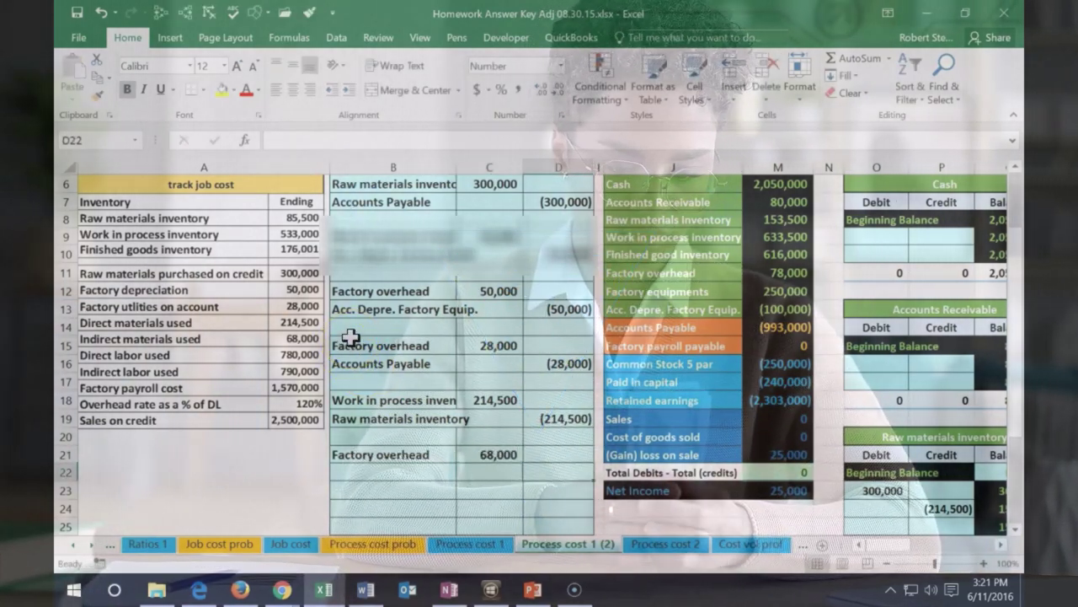
# Enter a formula in credit cell D22 that negates the debit amount in C21.
pyautogui.write('=-')
pyautogui.press('Left')
pyautogui.press('Up')
pyautogui.press('Return')
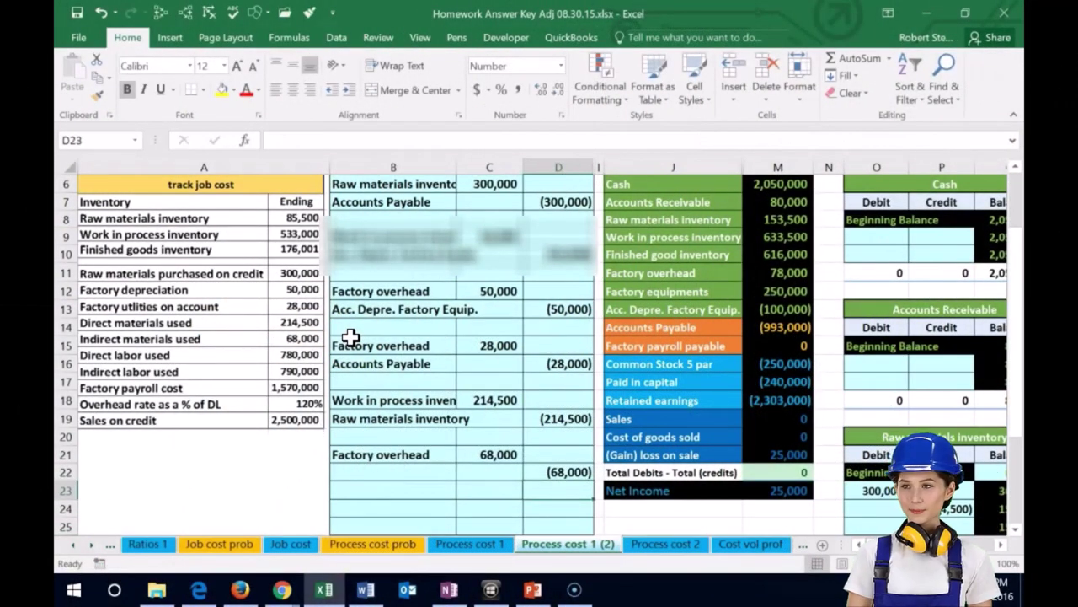
# Copy the Raw materials inventory account name from the trial balance into journal cell B22.
pyautogui.click(673, 219)
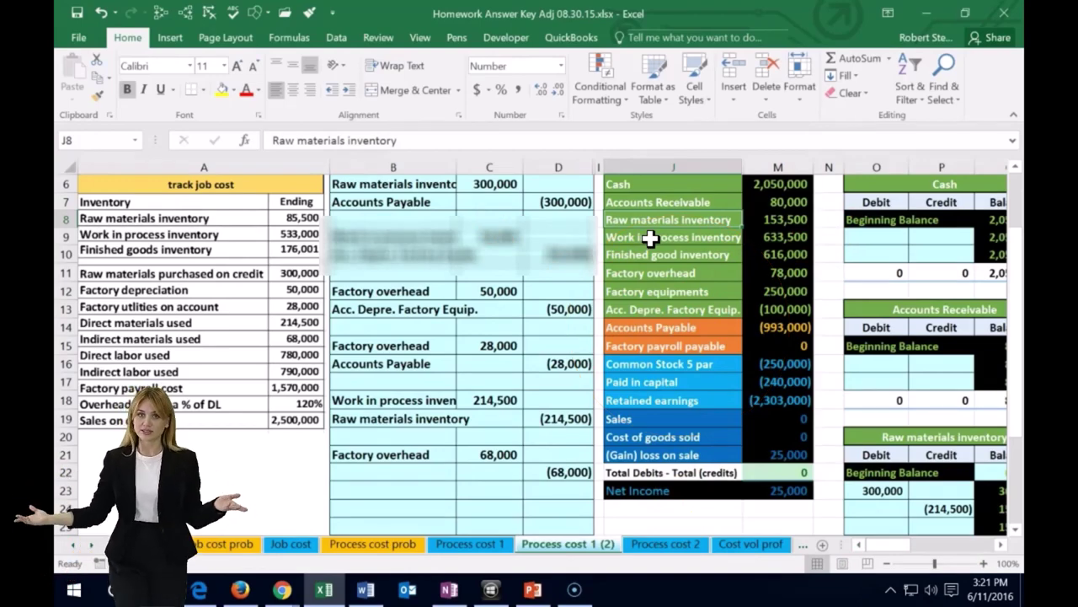
pyautogui.rightClick(679, 220)
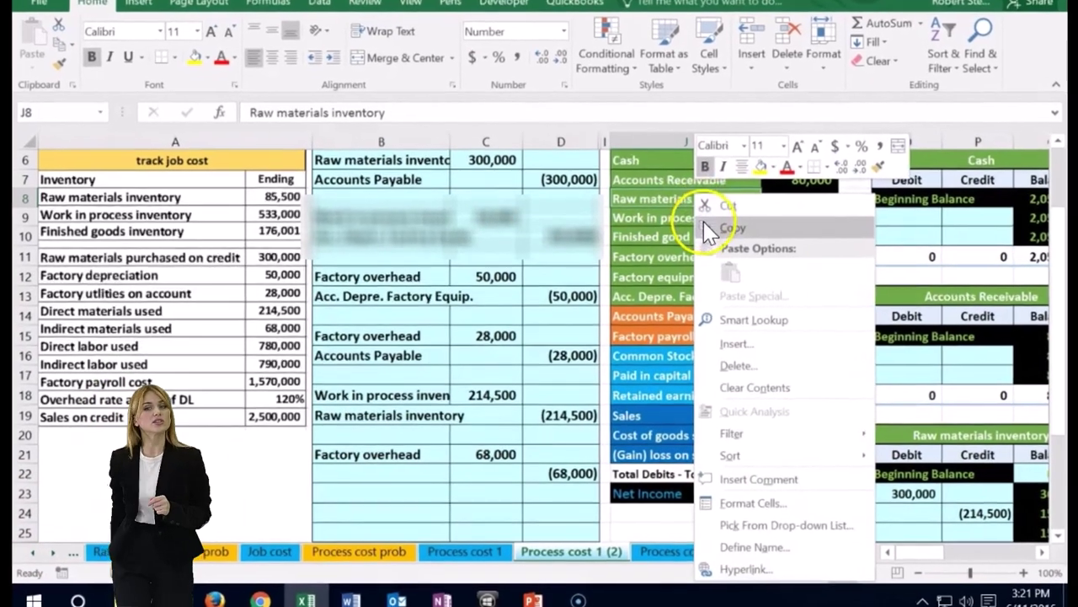
pyautogui.click(687, 225)
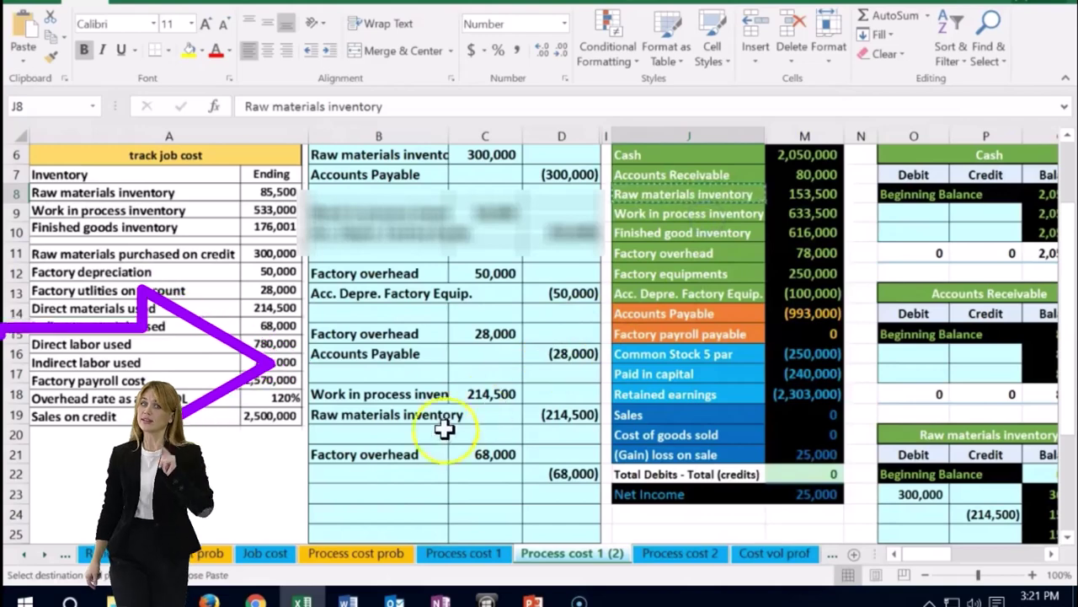
pyautogui.rightClick(373, 474)
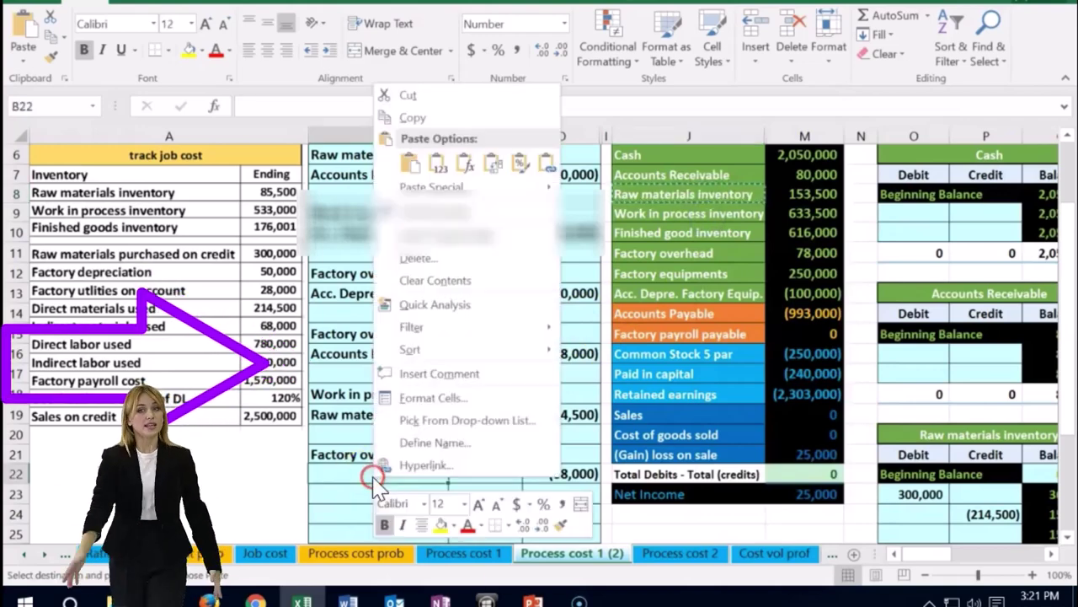
pyautogui.click(409, 163)
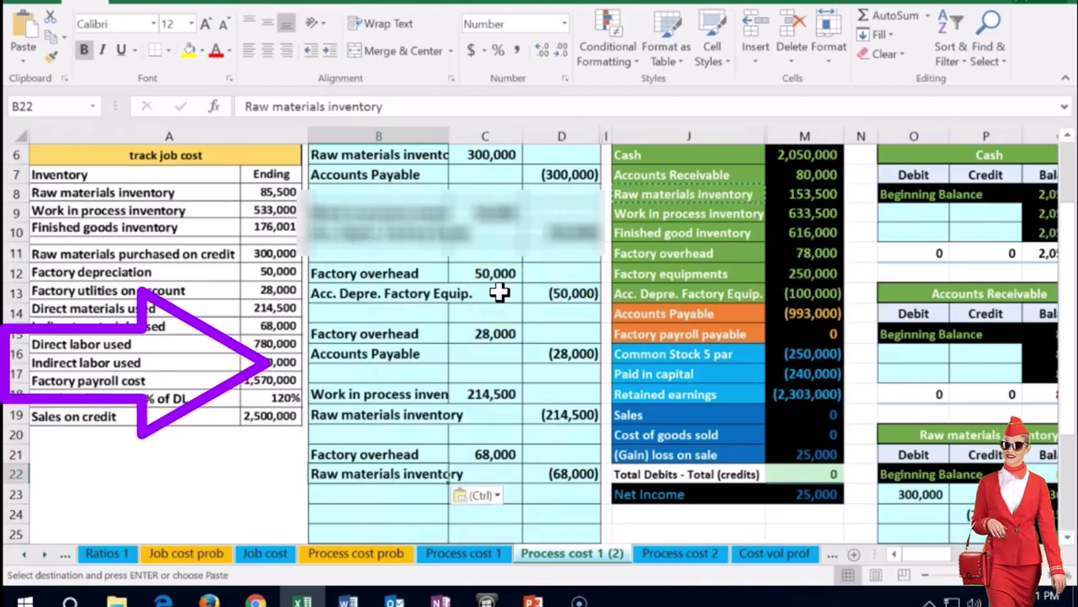
# Post the factory overhead debit to the Factory overhead ledger by linking cell S29 to C21.
pyautogui.click(646, 252)
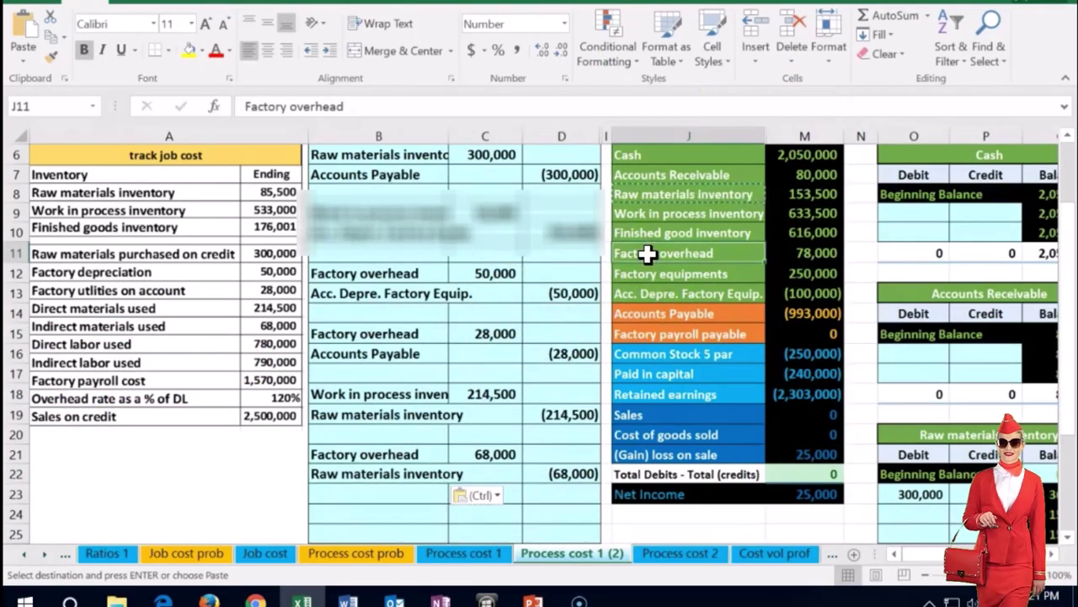
pyautogui.press('Right')
pyautogui.press('Right')
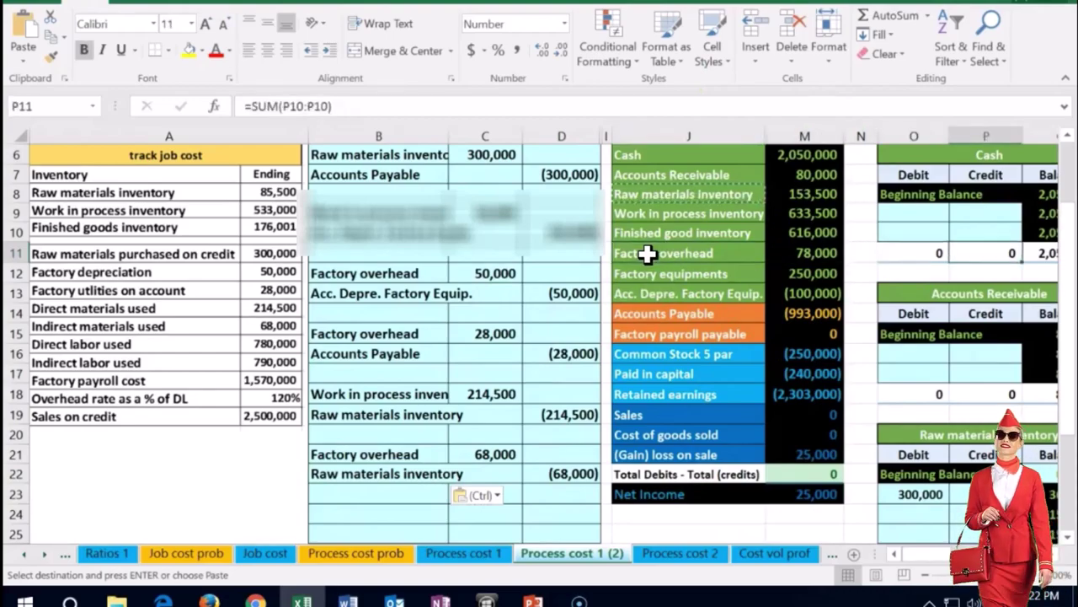
pyautogui.press('Right')
pyautogui.press('Right')
pyautogui.press('Right')
pyautogui.press('Right')
pyautogui.press('Right')
pyautogui.press('Right')
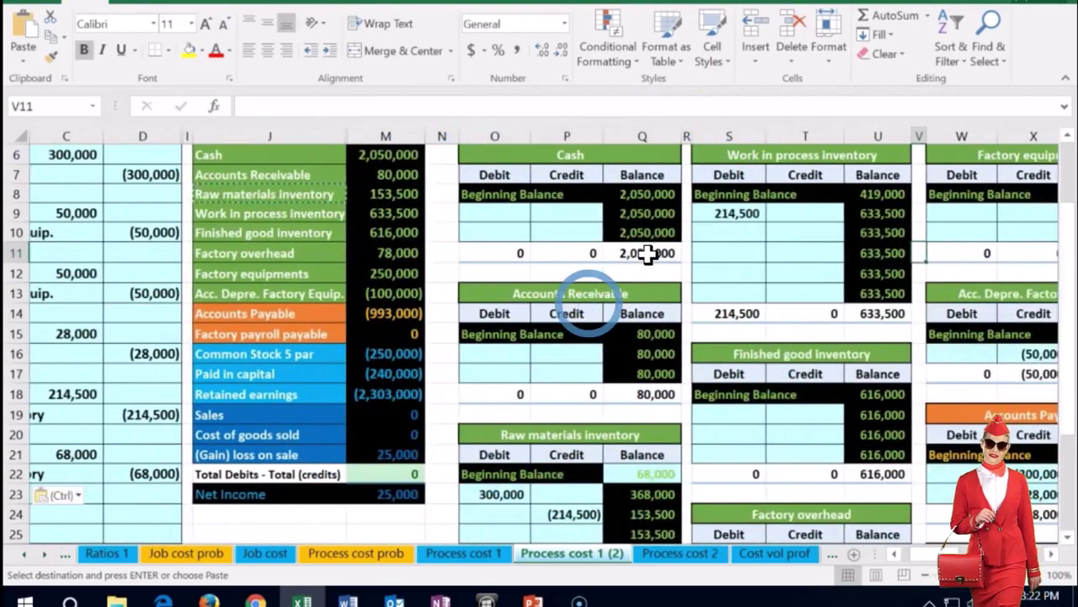
pyautogui.scroll(-2, 647, 254)
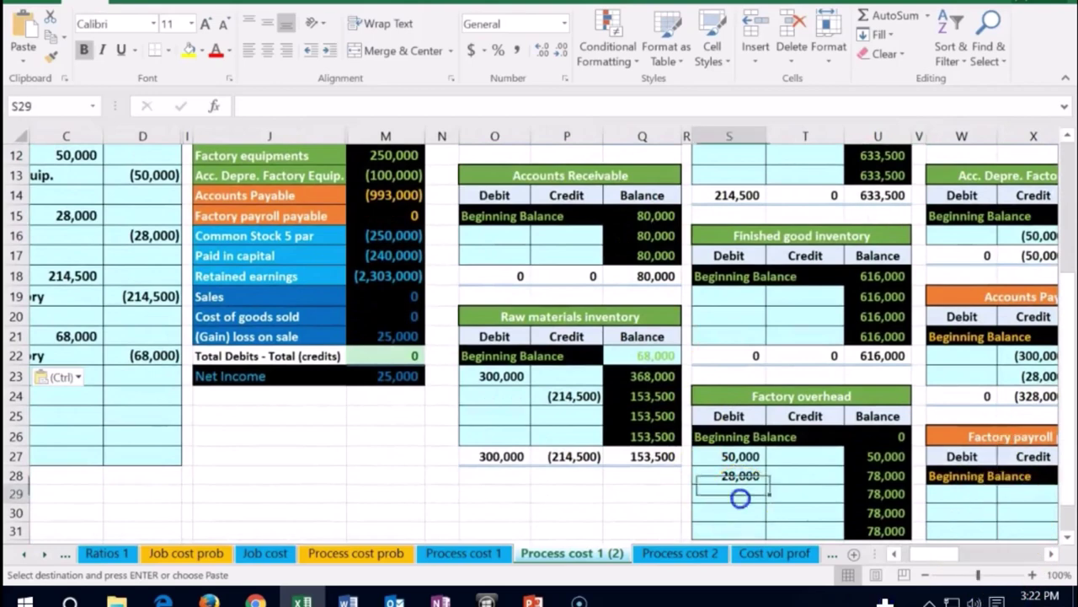
pyautogui.click(896, 554)
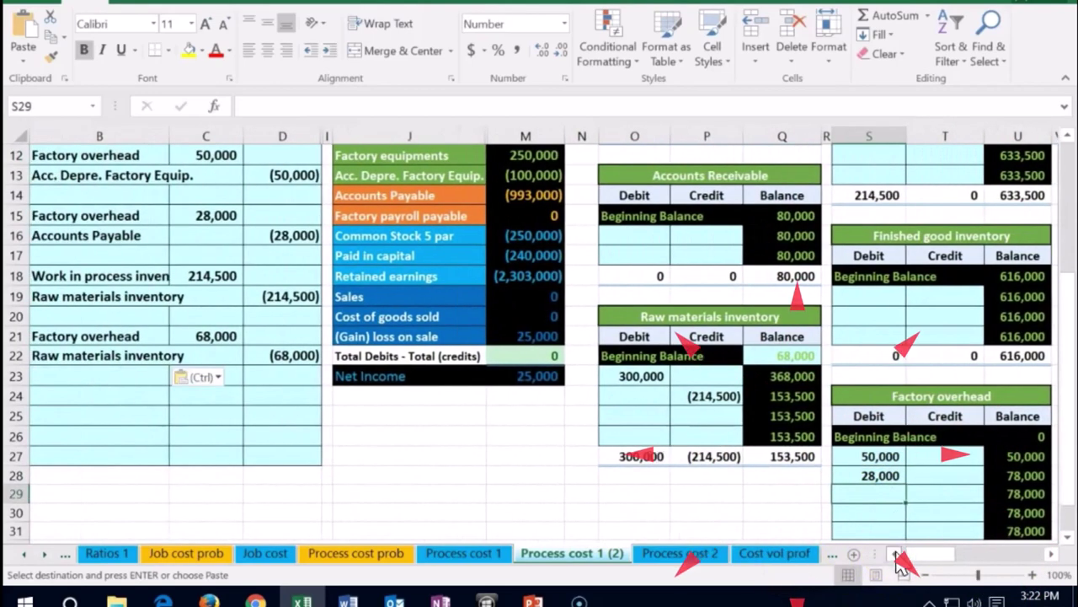
pyautogui.scroll(-1, 863, 494)
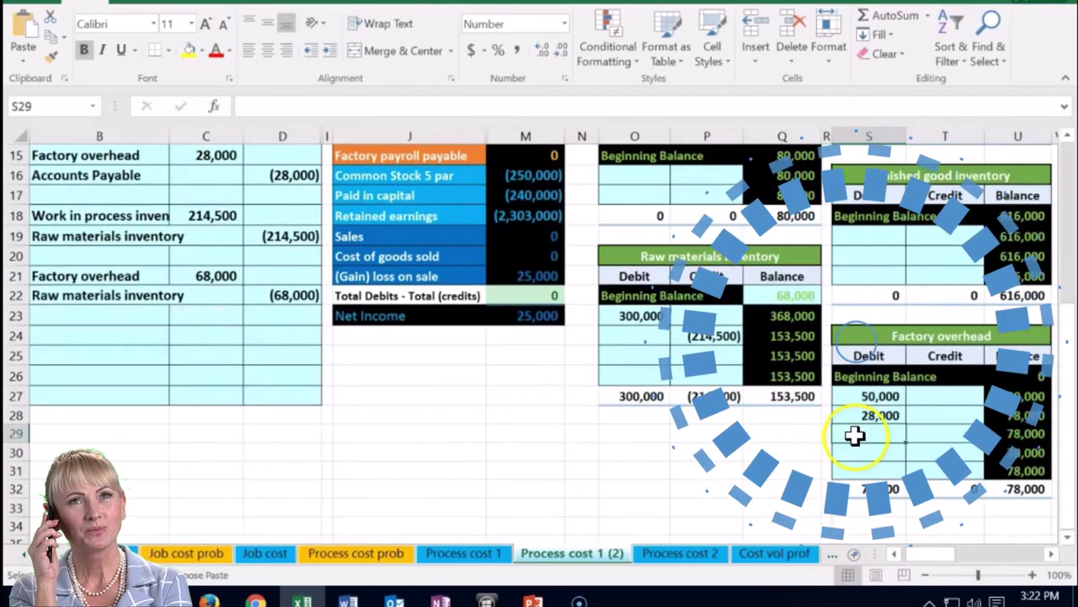
pyautogui.write('=')
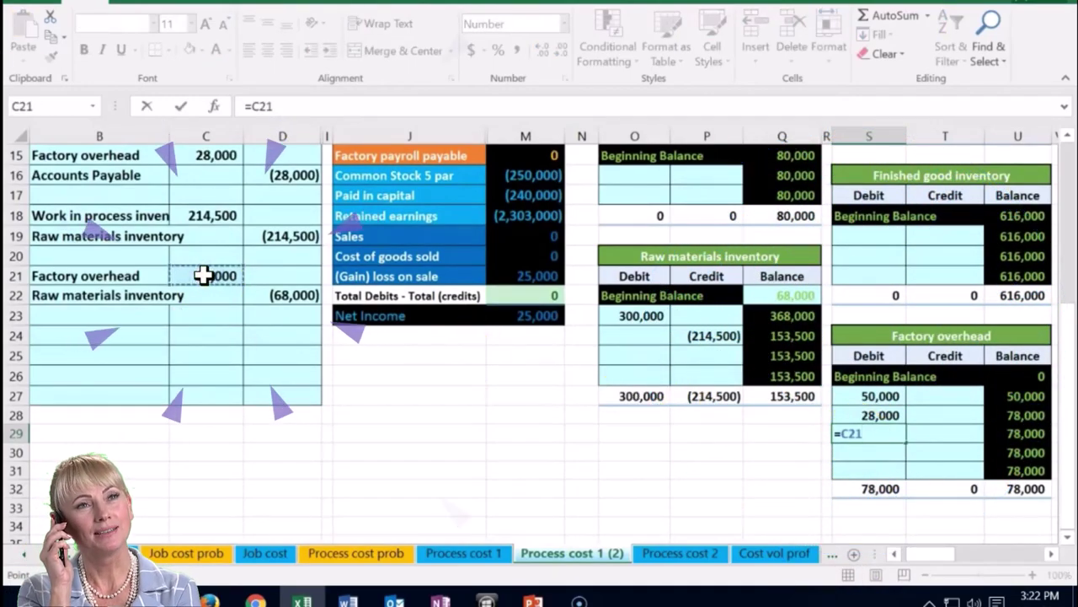
pyautogui.press('Return')
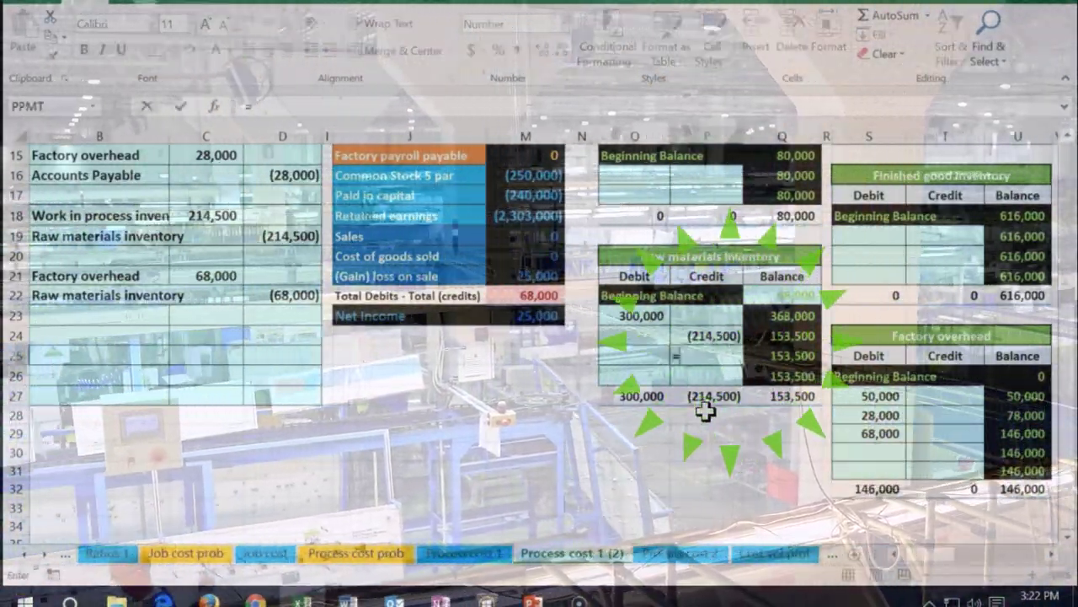
# Post the credit to the Raw materials inventory ledger by linking cell P25 to D22.
pyautogui.write('=')
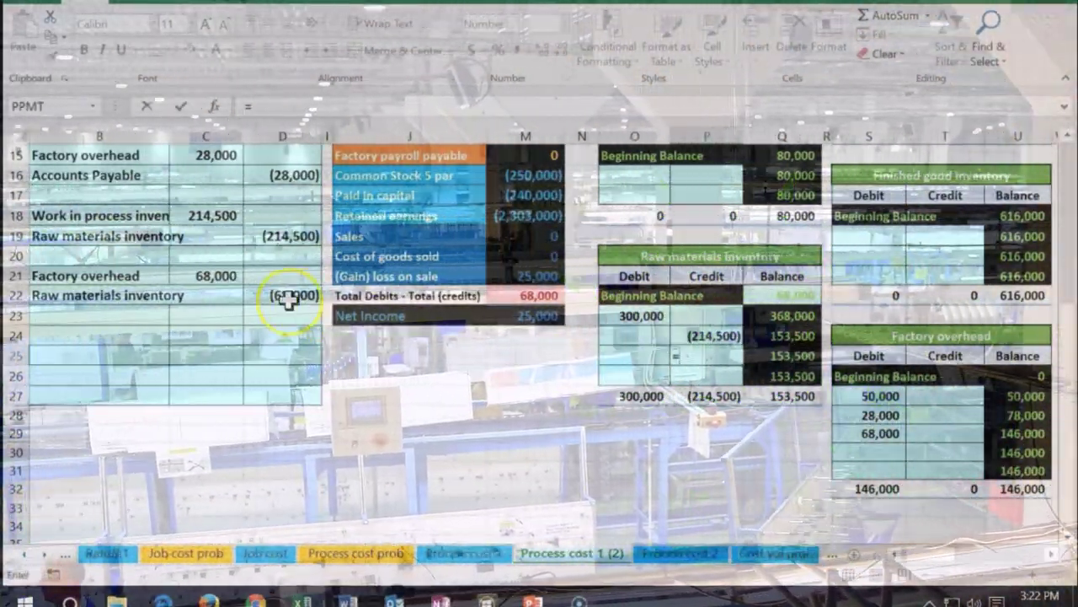
pyautogui.click(286, 297)
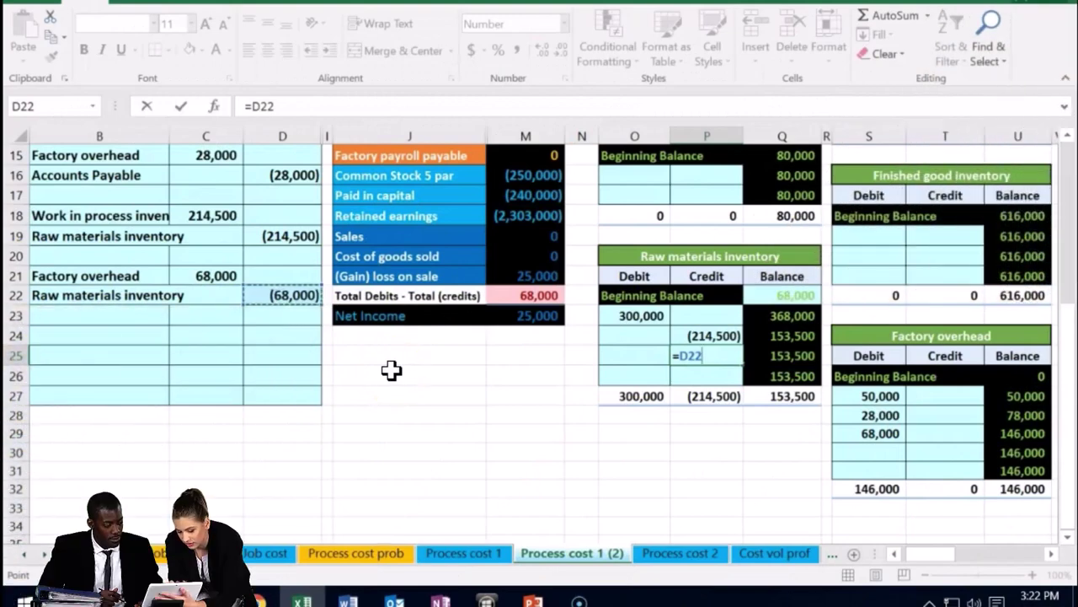
pyautogui.press('Return')
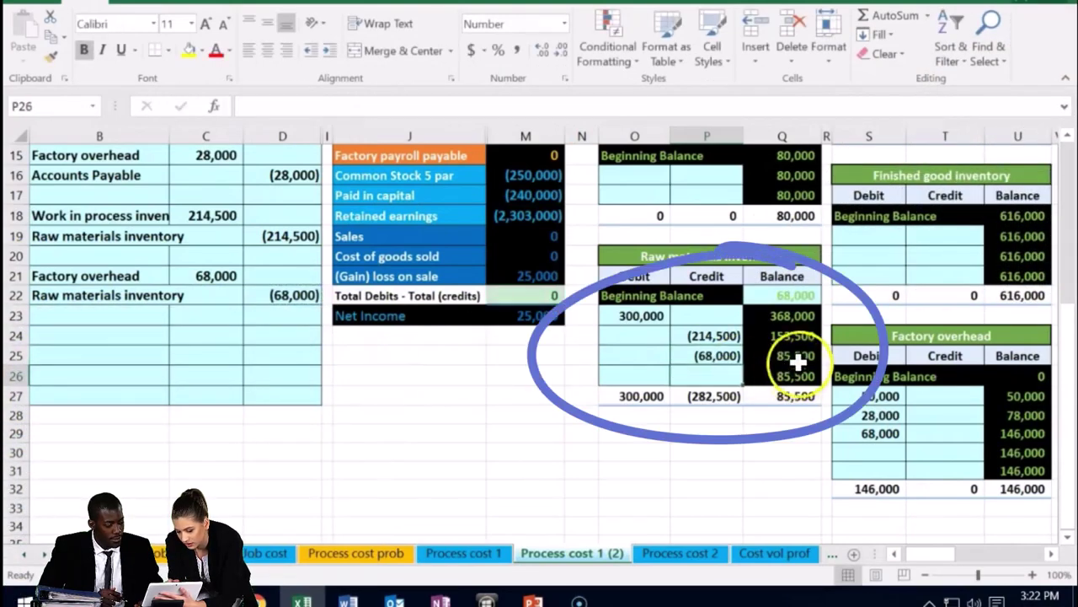
# Record a 780,000 debit to Work in process inventory in journal row 24, copying the account name from the trial balance.
pyautogui.scroll(3, 313, 453)
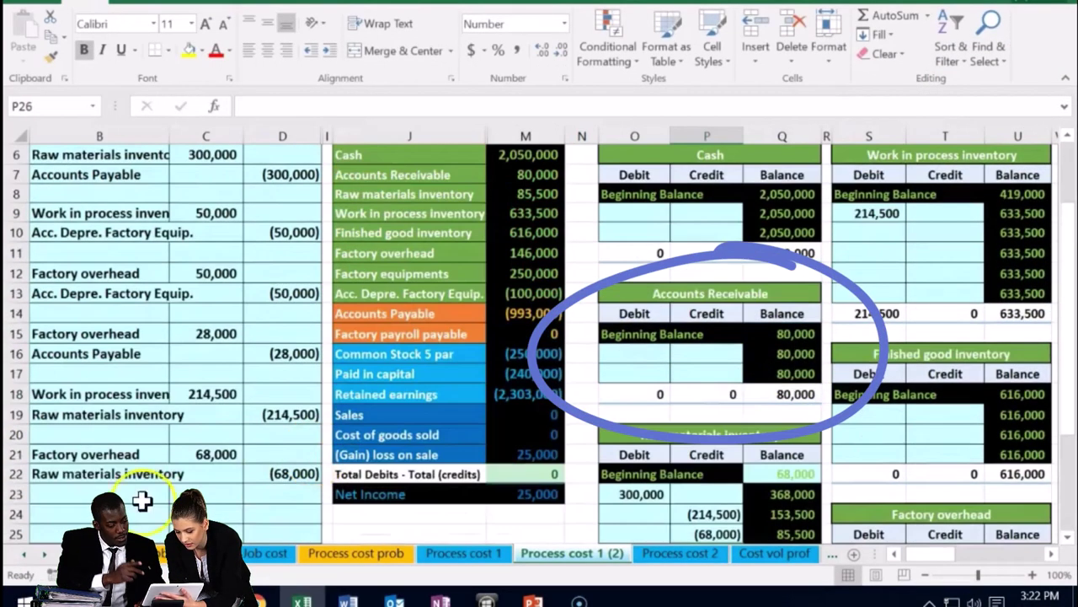
pyautogui.hscroll(-3, 33, 573)
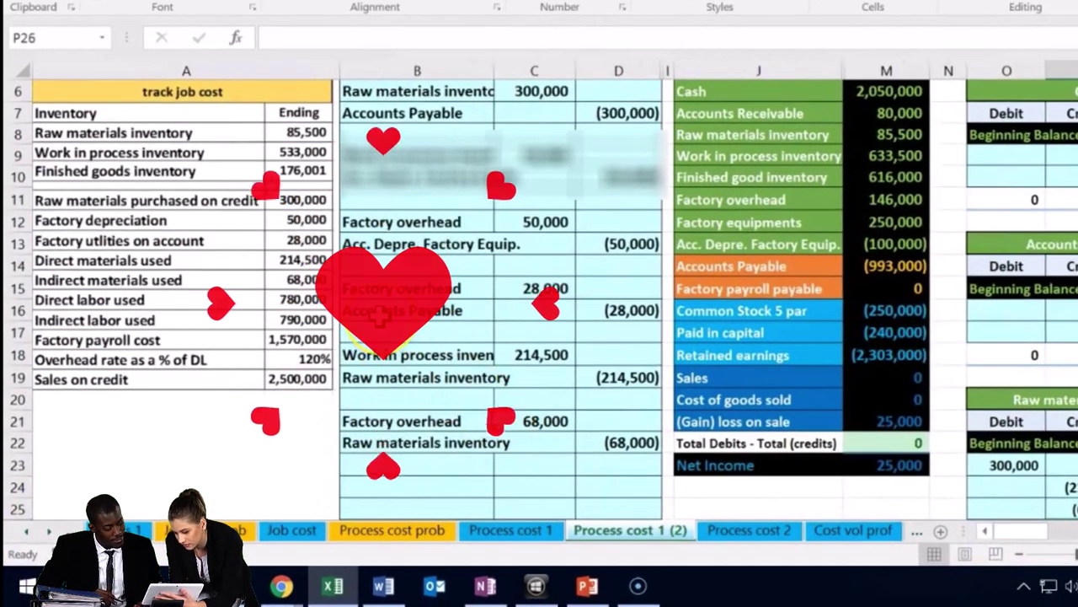
pyautogui.scroll(-1, 379, 314)
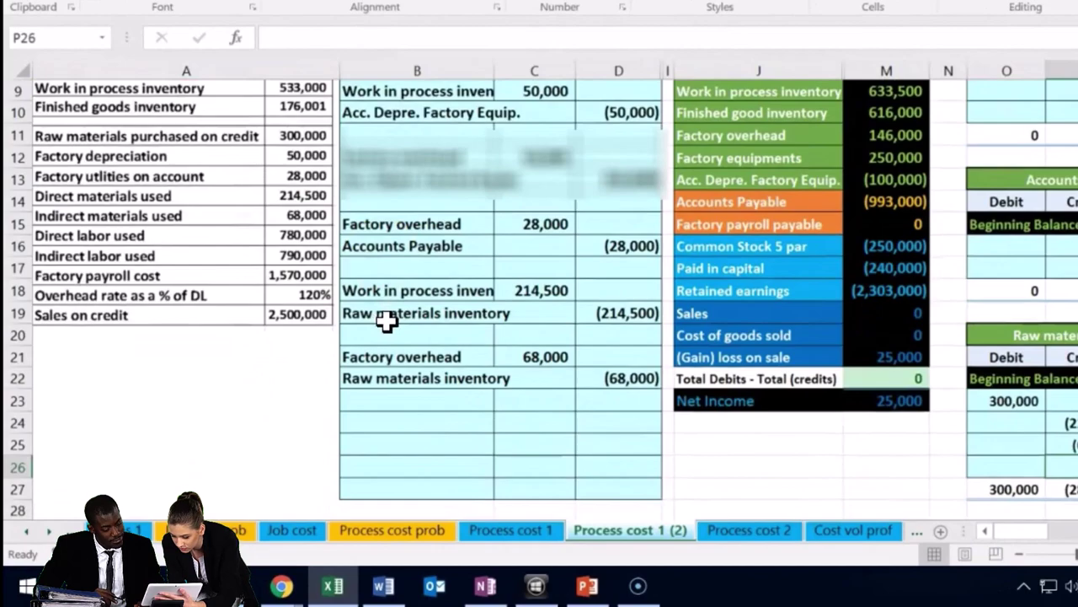
pyautogui.scroll(1, 375, 316)
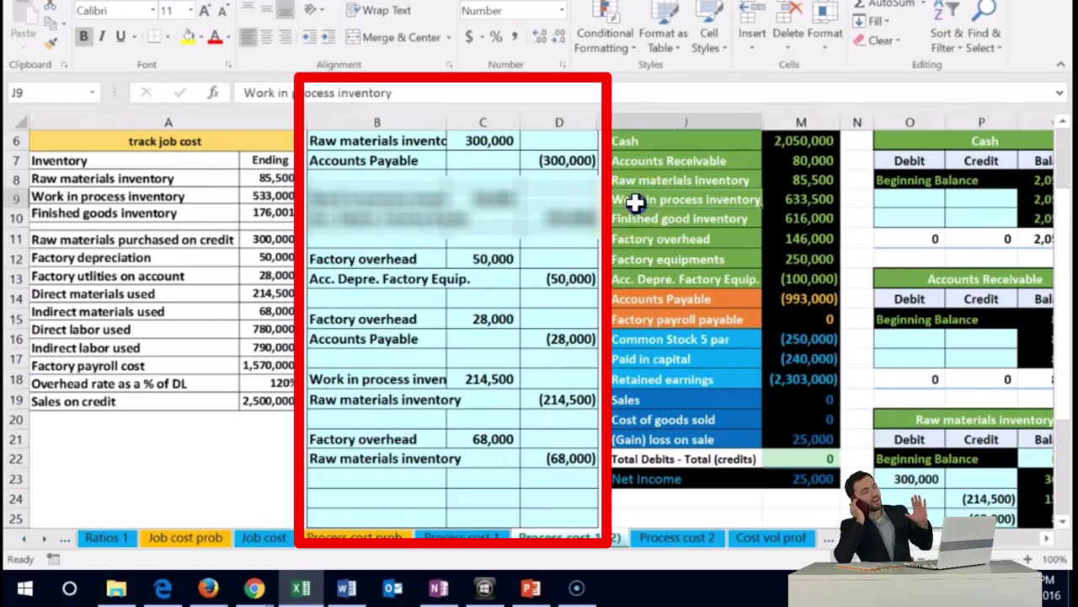
pyautogui.rightClick(694, 200)
pyautogui.click(706, 209)
pyautogui.click(389, 502)
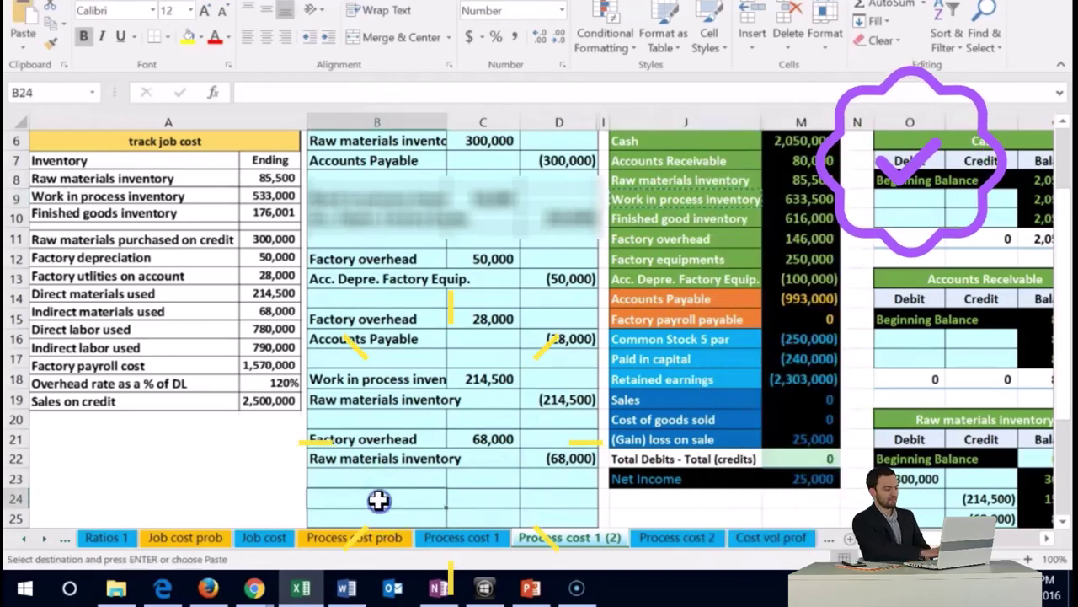
pyautogui.rightClick(379, 500)
pyautogui.click(414, 189)
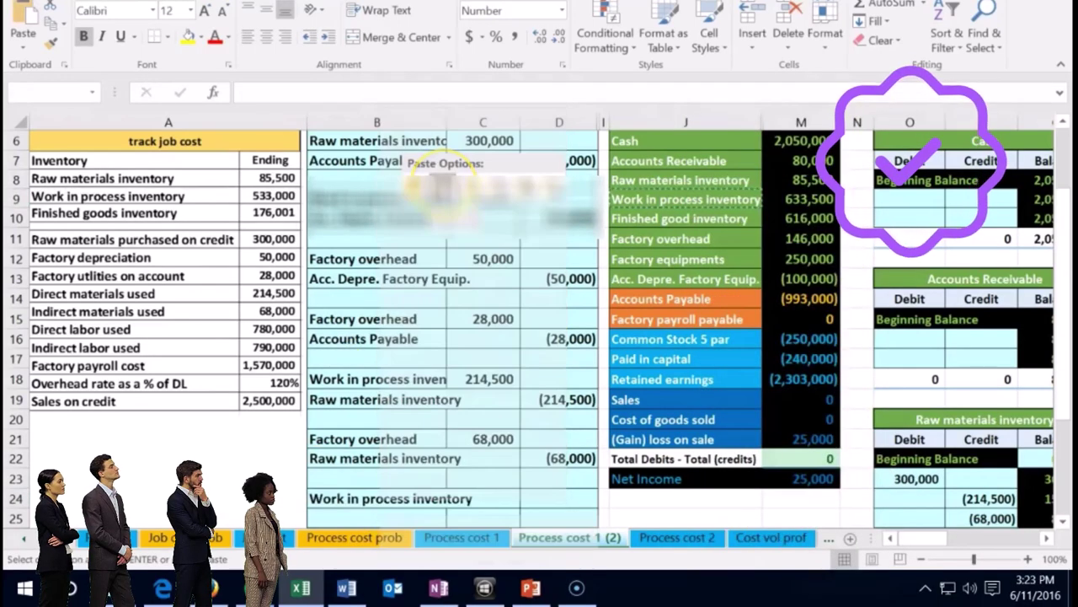
pyautogui.click(512, 500)
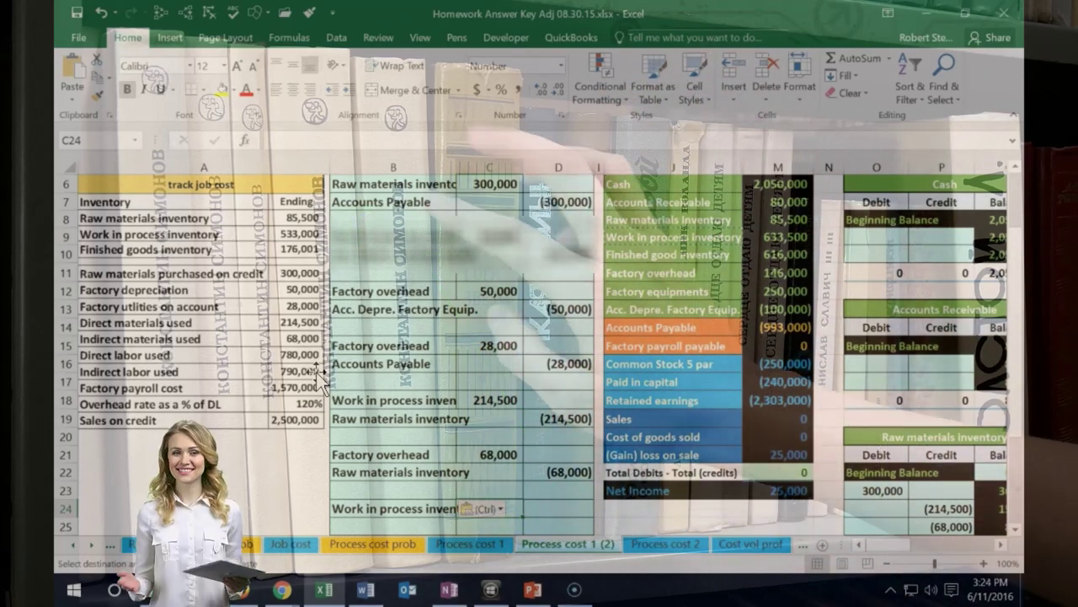
pyautogui.write('78000')
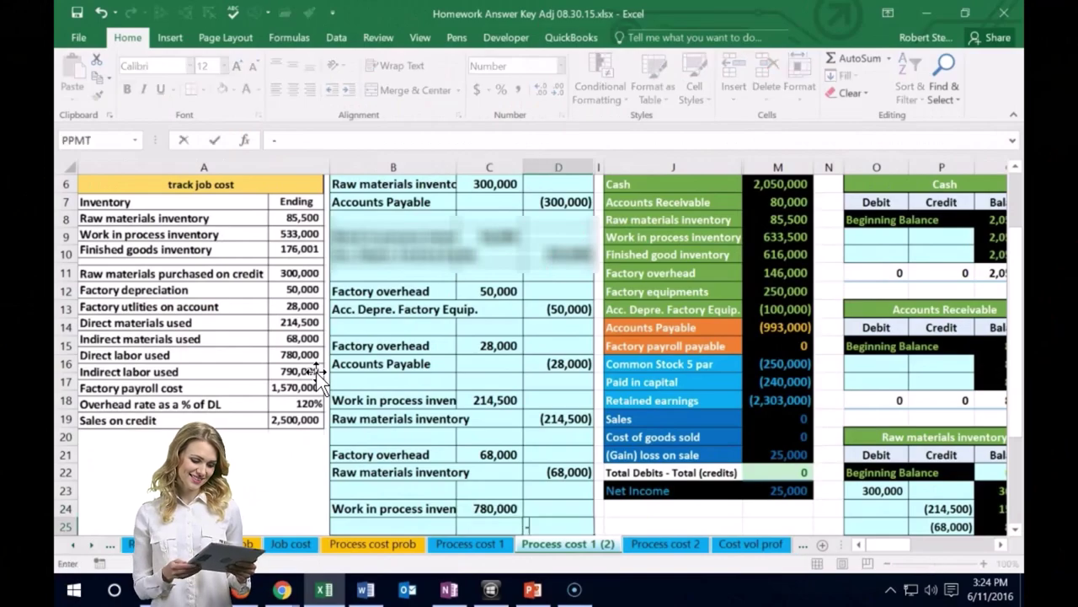
# Enter a formula in credit cell D25 that negates the debit amount in C24.
pyautogui.write('-')
pyautogui.press('Left')
pyautogui.press('Up')
pyautogui.press('Return')
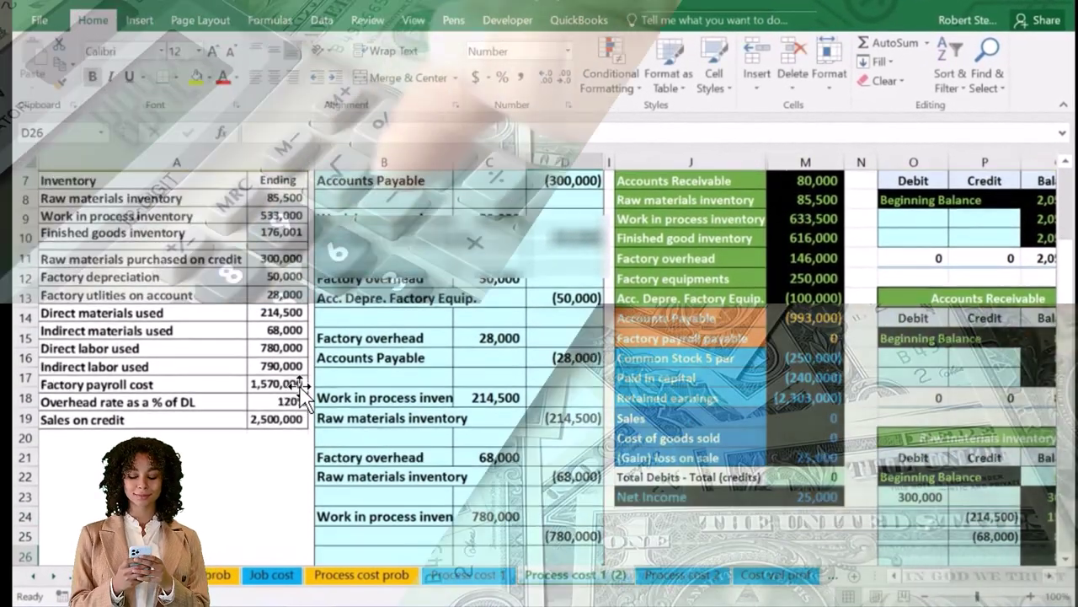
# Copy the Factory payroll payable account name from the trial balance into journal cell B25, pasting values only.
pyautogui.scroll(-1, 301, 388)
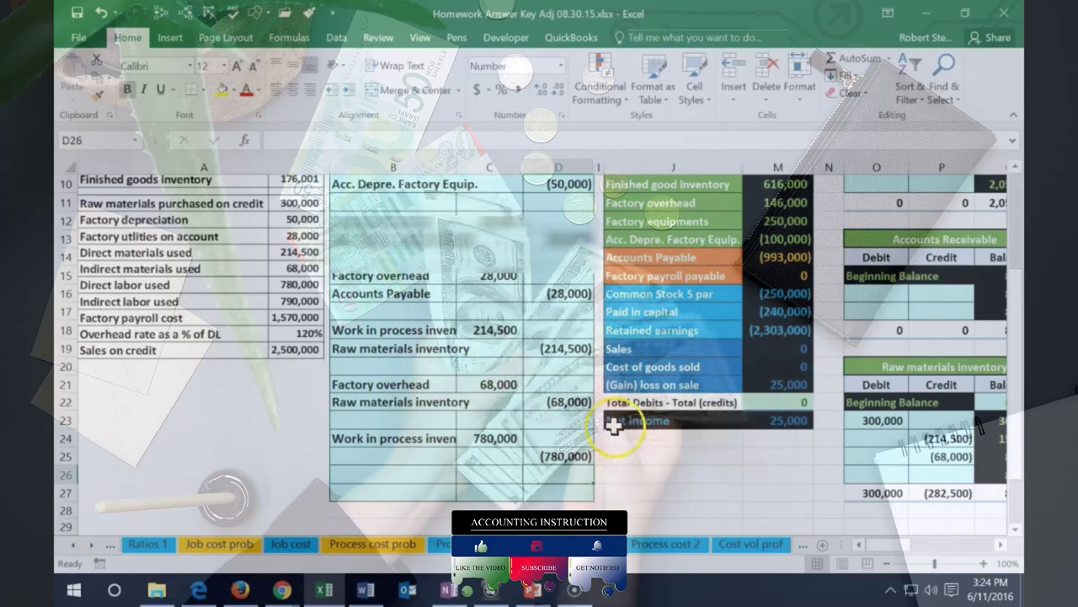
pyautogui.scroll(1, 641, 442)
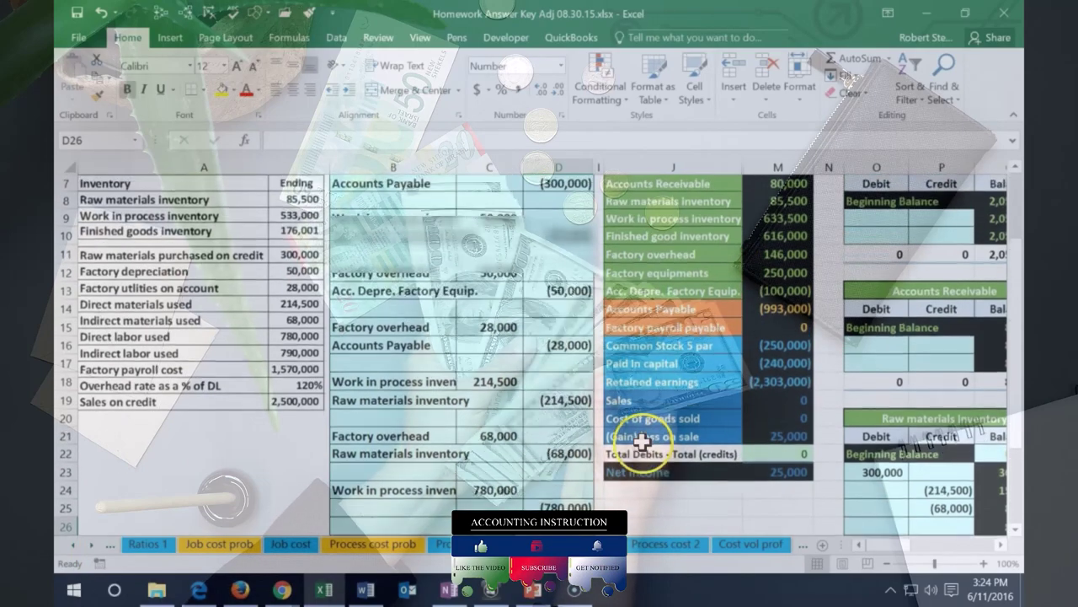
pyautogui.scroll(1, 598, 459)
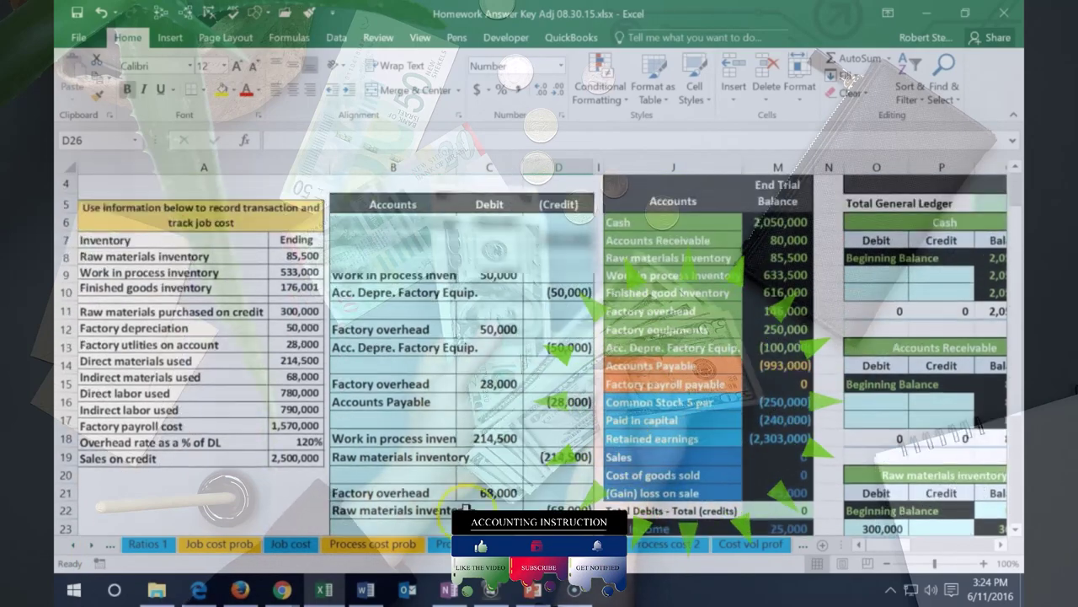
pyautogui.click(661, 385)
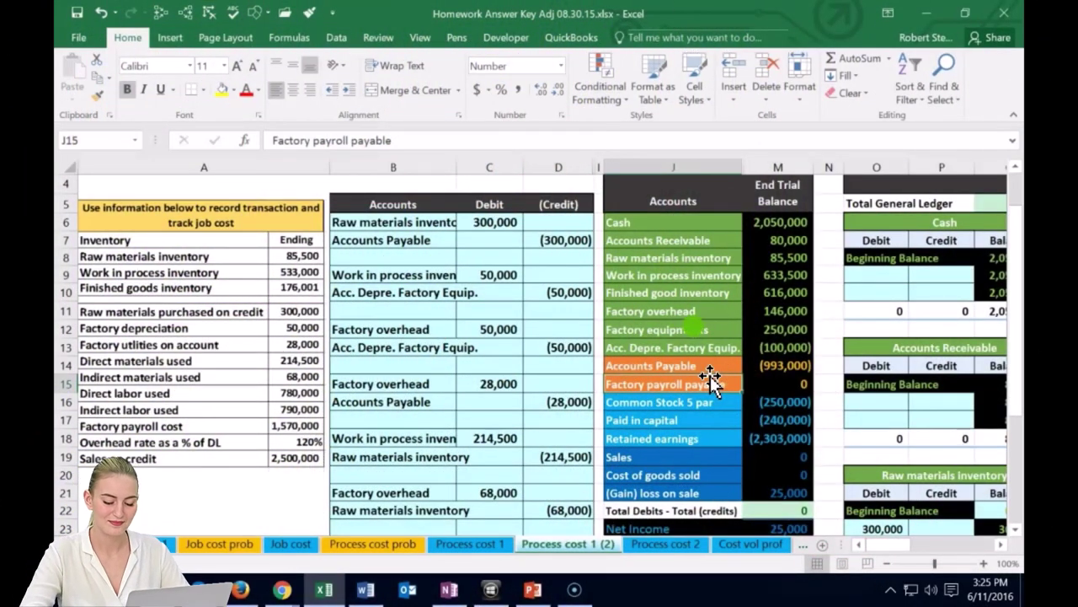
pyautogui.rightClick(708, 381)
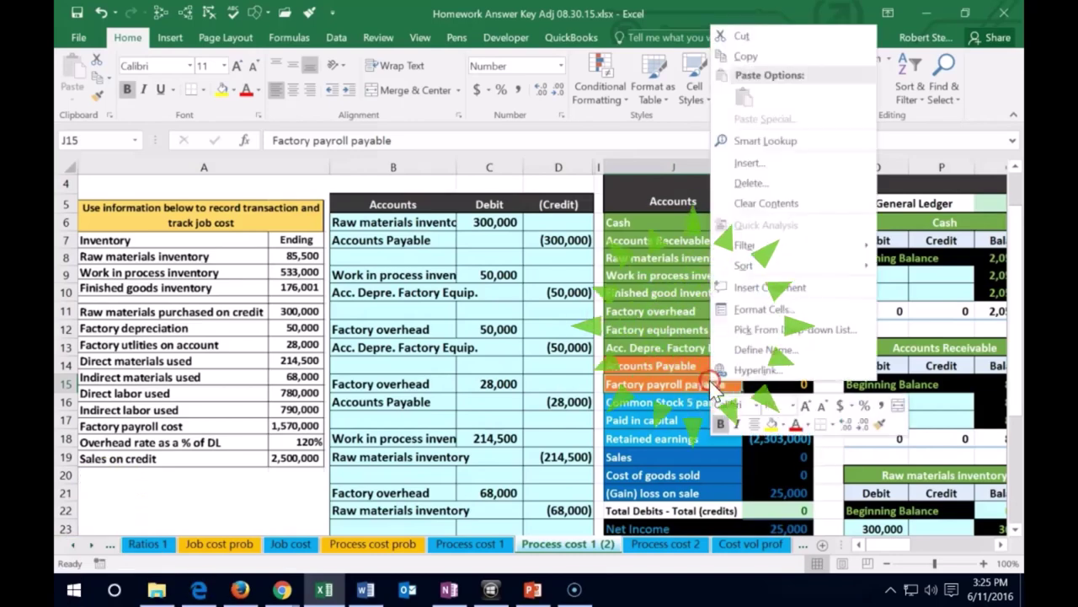
pyautogui.click(732, 53)
pyautogui.scroll(-3, 505, 313)
pyautogui.rightClick(401, 402)
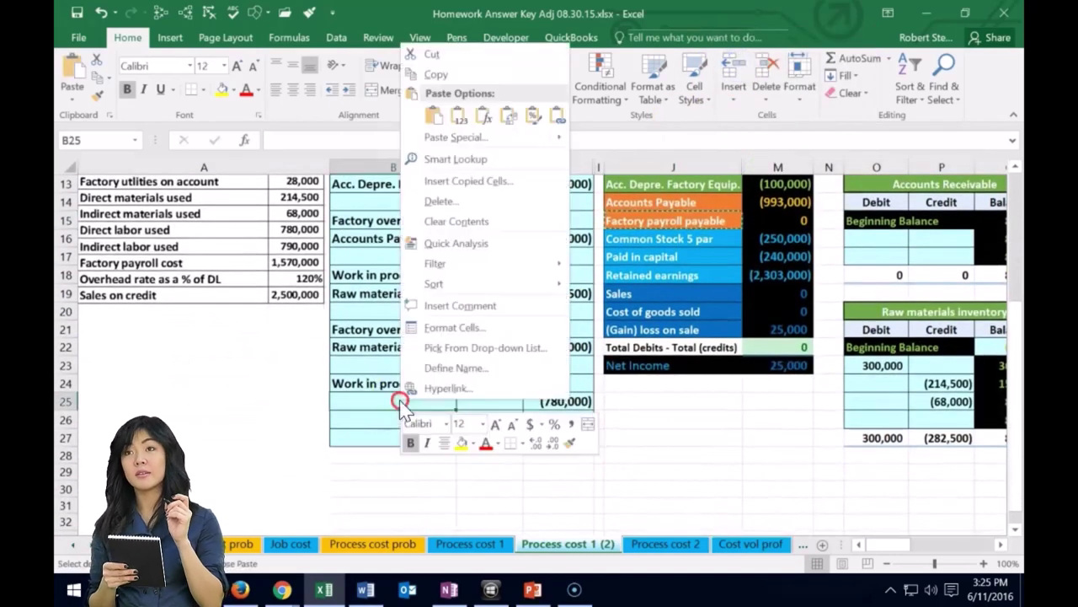
pyautogui.click(456, 118)
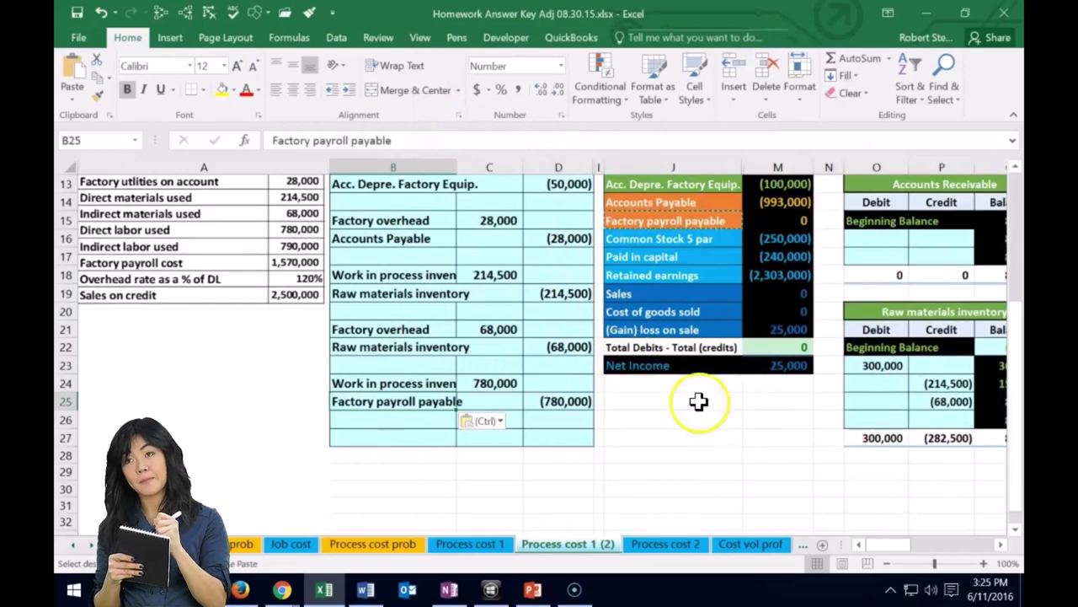
# Post the direct labor debit to the Work in process inventory ledger by linking cell S10 to C24.
pyautogui.click(1002, 552)
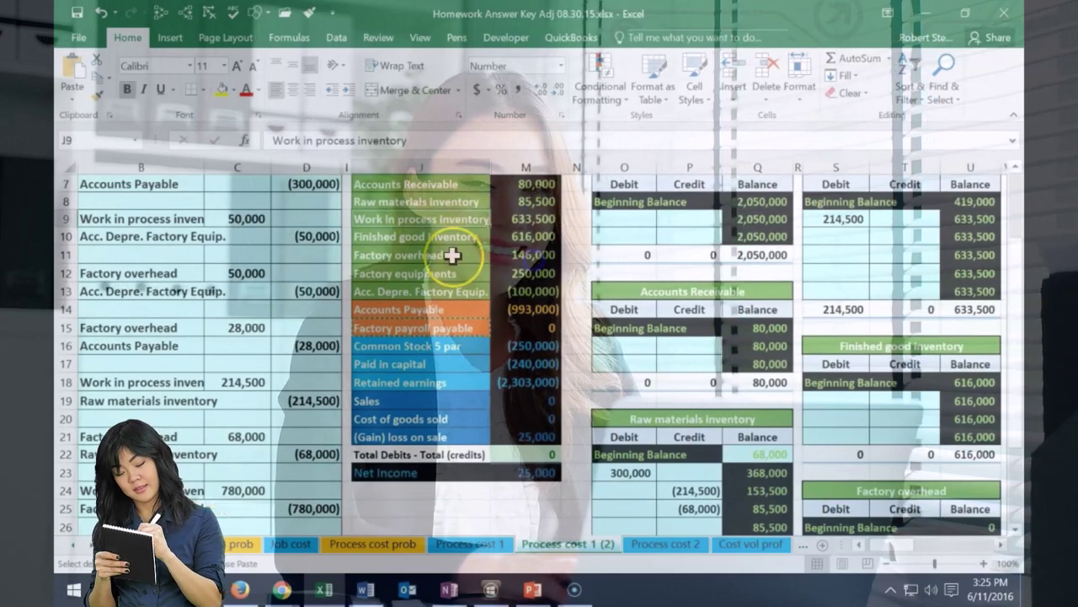
pyautogui.scroll(1, 452, 255)
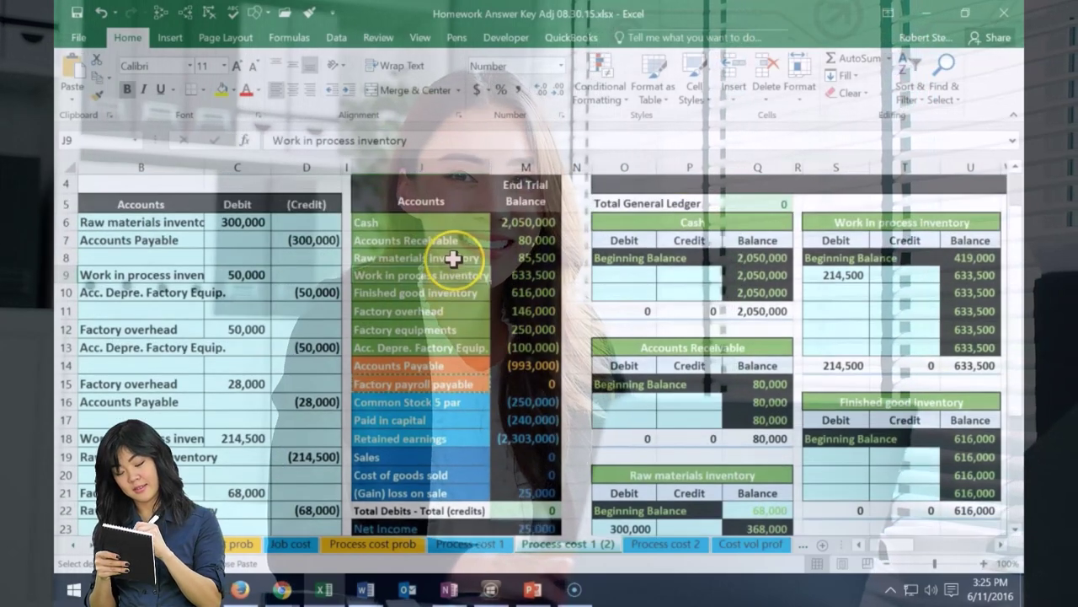
pyautogui.click(845, 293)
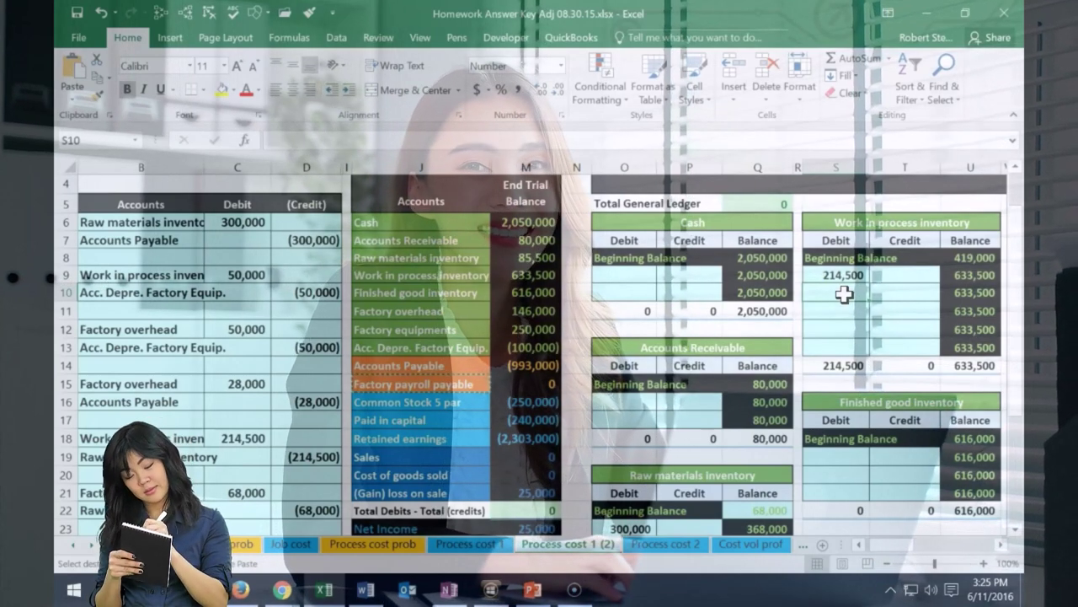
pyautogui.scroll(-1, 844, 293)
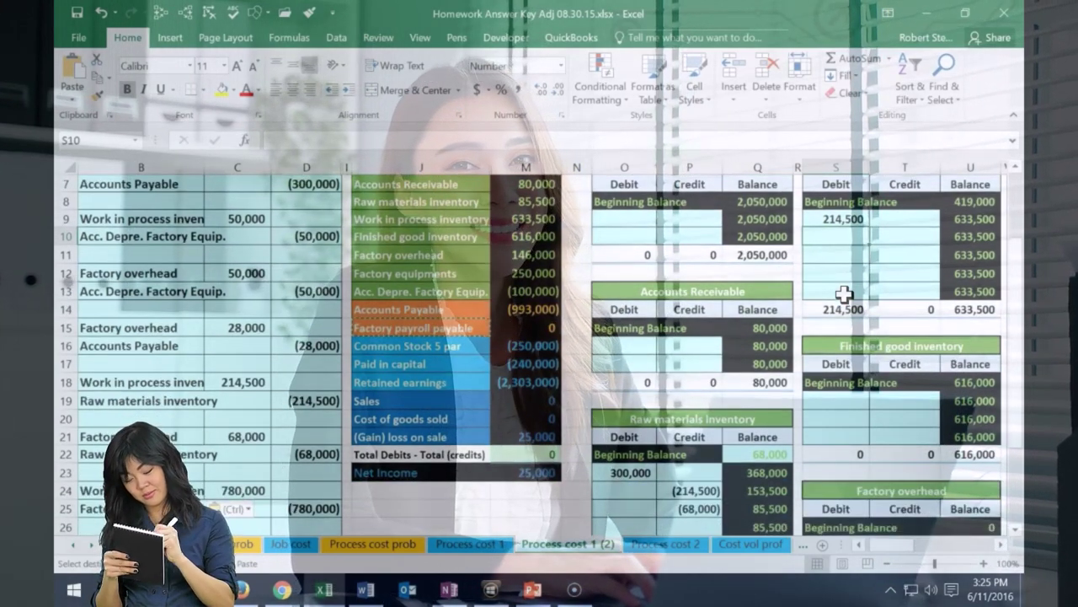
pyautogui.write('=')
pyautogui.scroll(-1, 829, 301)
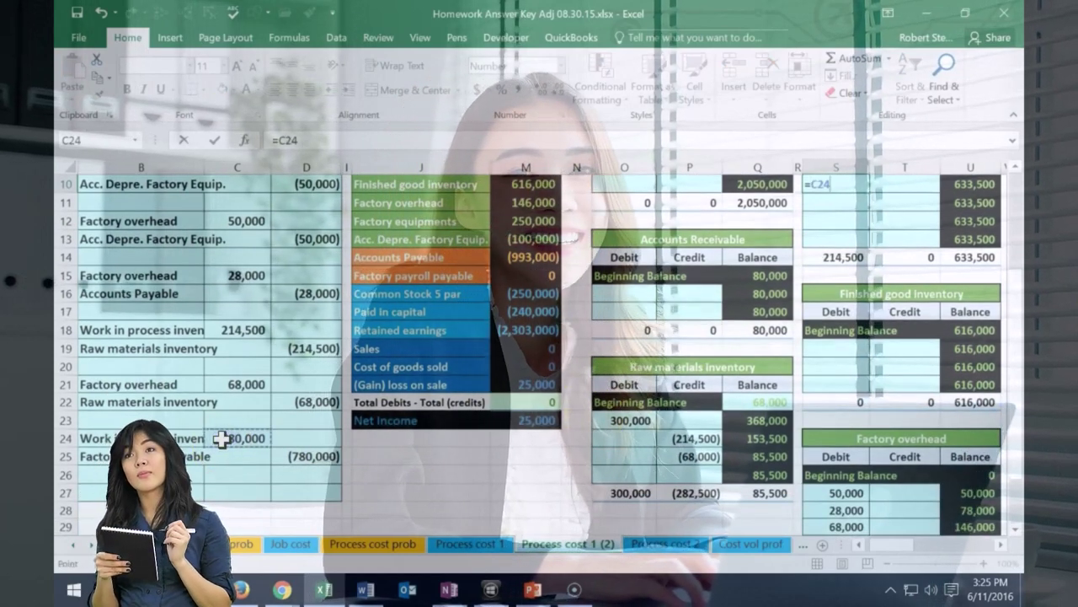
pyautogui.press('Return')
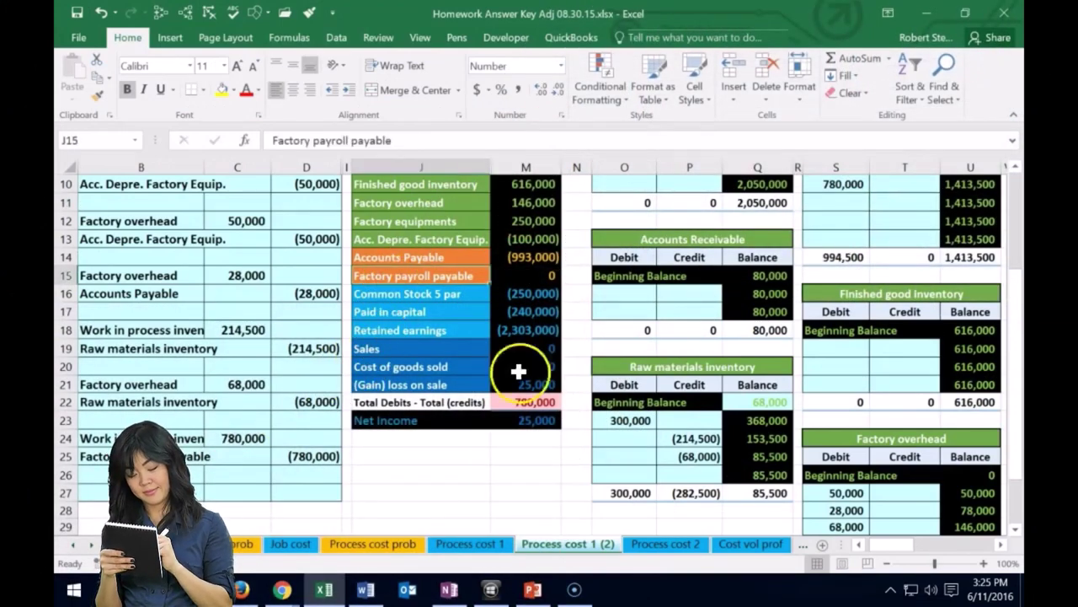
# Post the credit to the Factory payroll payable ledger by linking cell X29 to D25.
pyautogui.click(1000, 544)
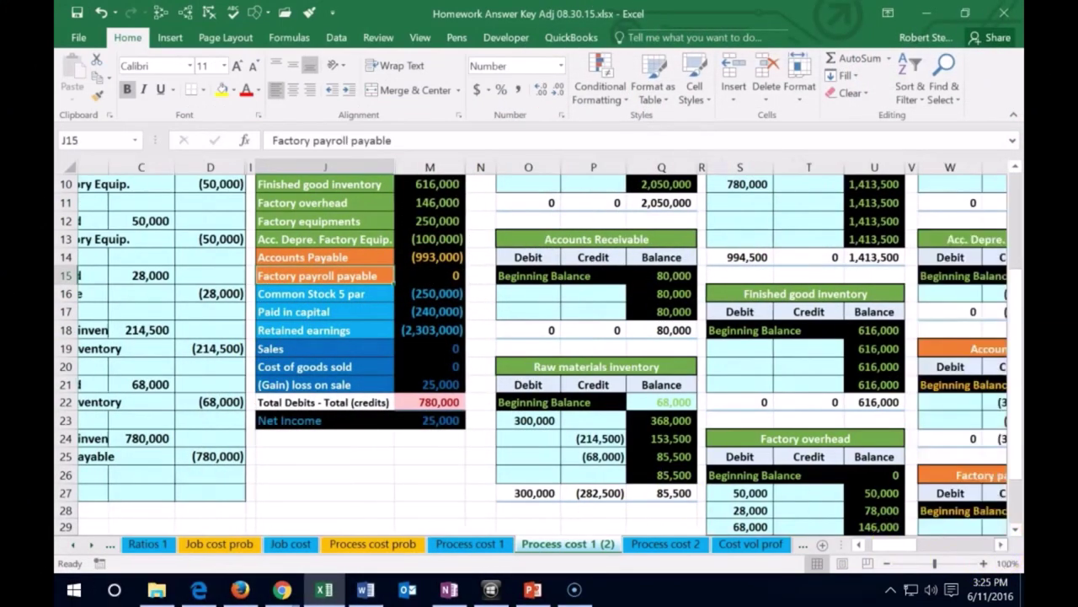
pyautogui.scroll(-1, 912, 497)
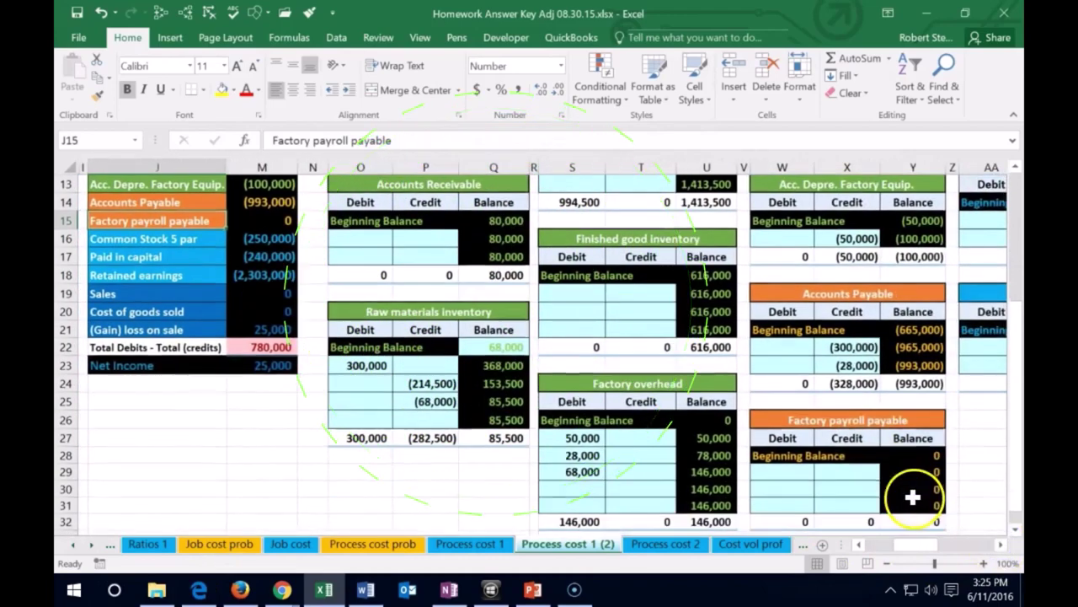
pyautogui.click(860, 474)
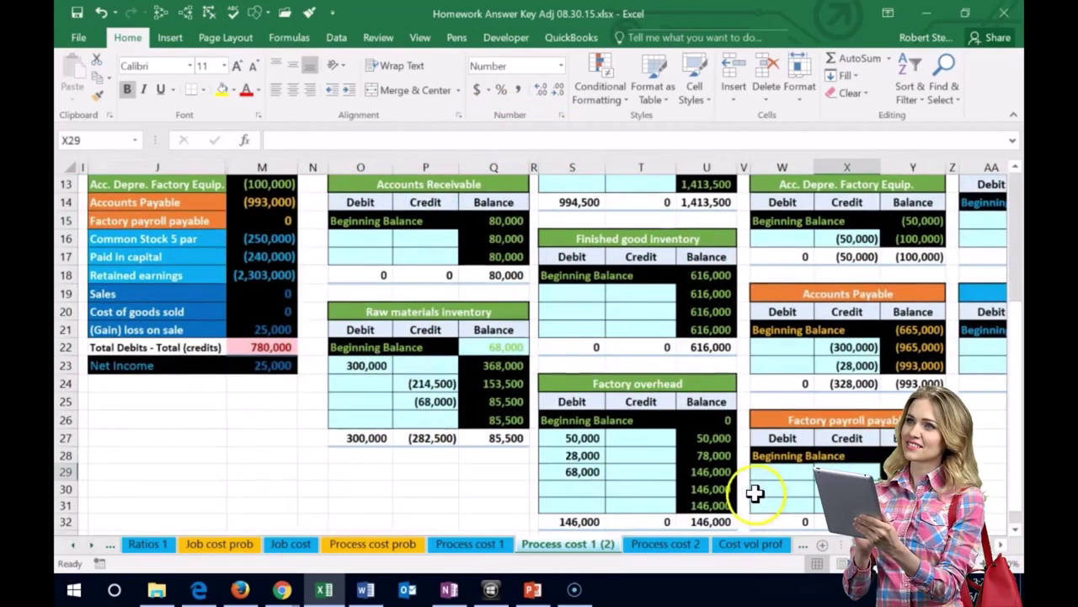
pyautogui.scroll(-1, 767, 464)
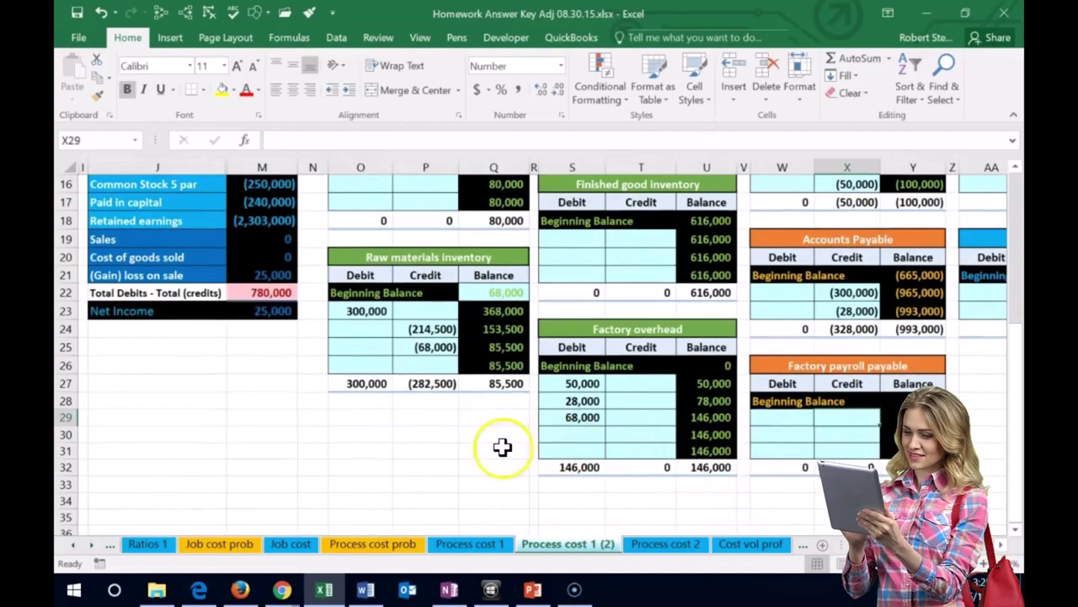
pyautogui.hscroll(2, 398, 446)
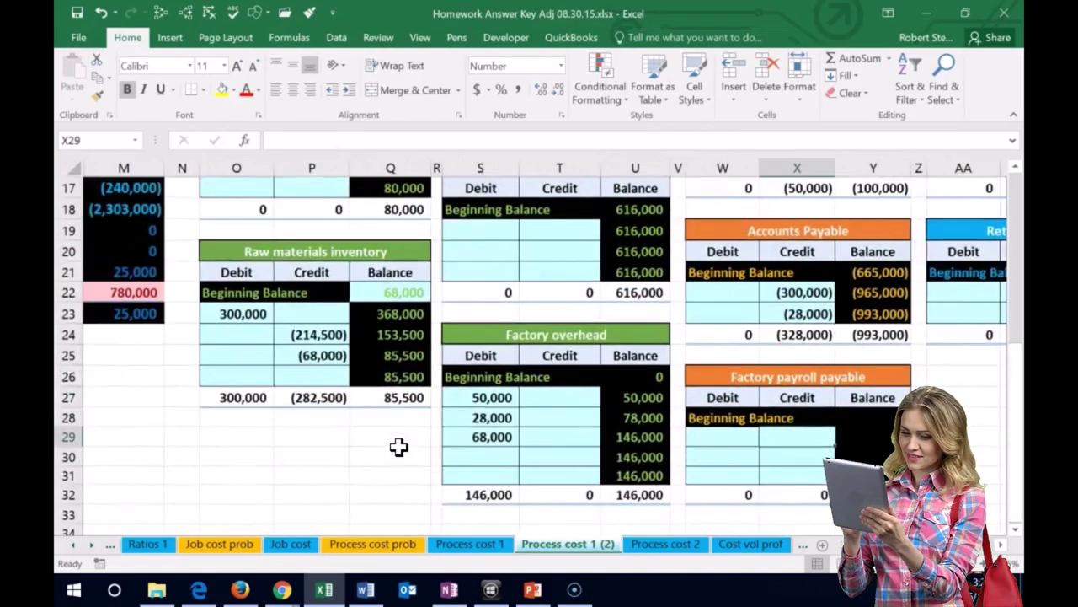
pyautogui.scroll(1, 399, 446)
pyautogui.scroll(-1, 398, 446)
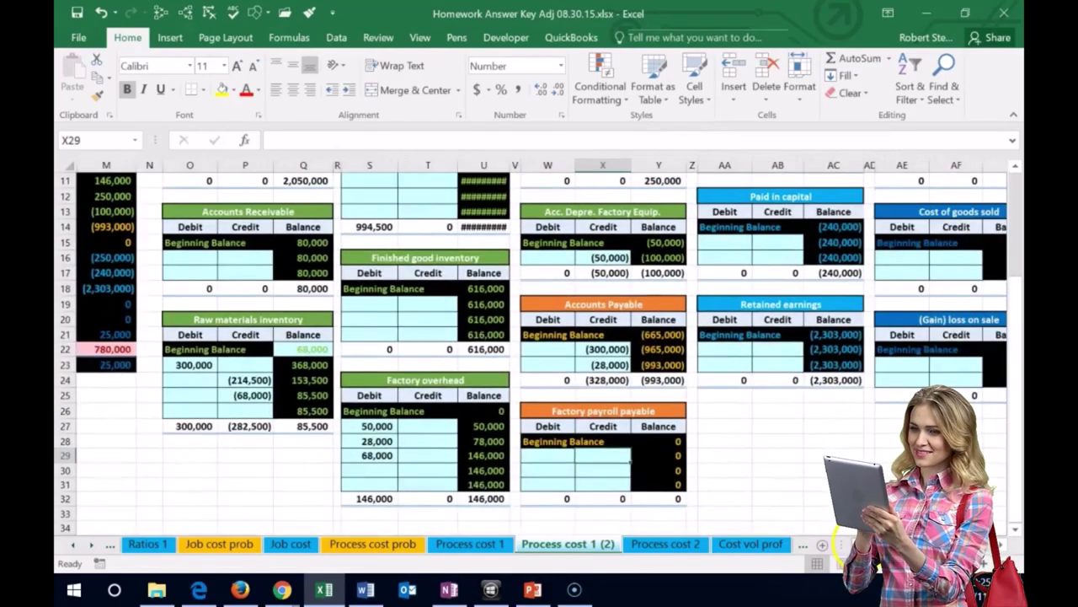
pyautogui.hscroll(-3, 630, 459)
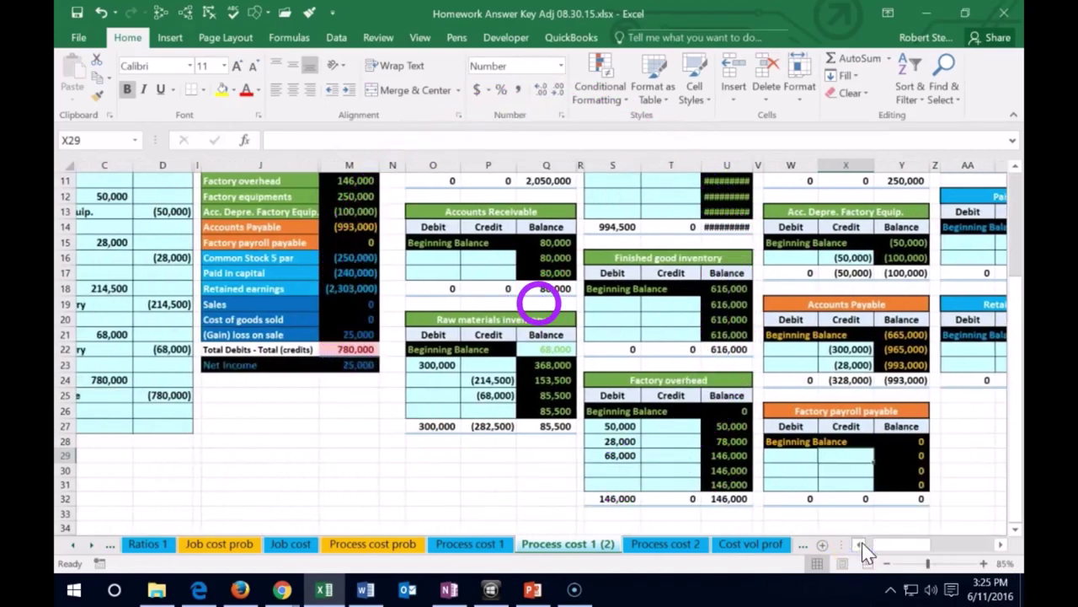
pyautogui.click(861, 544)
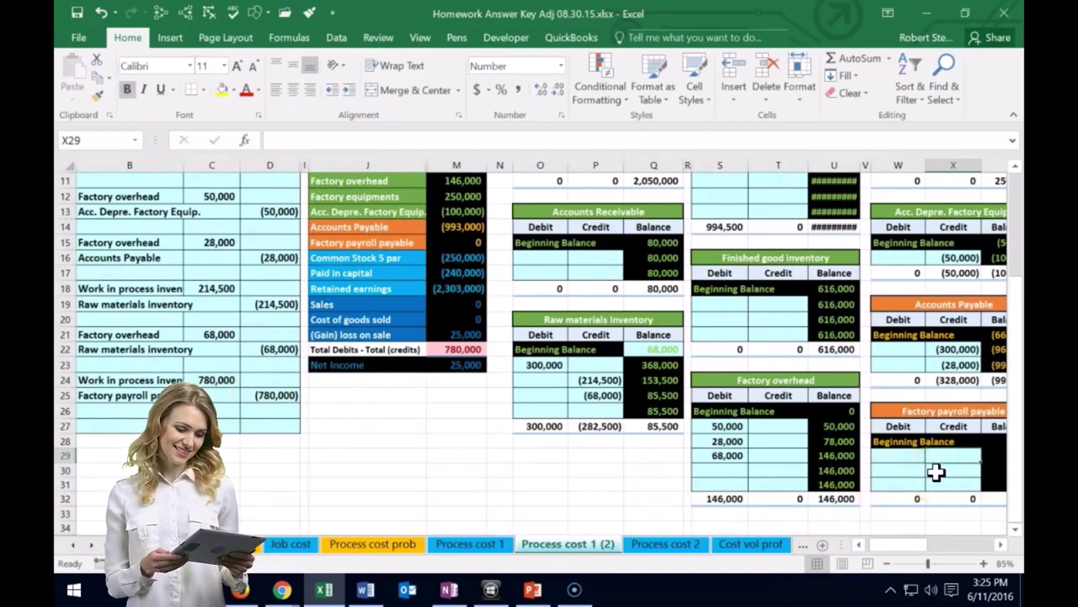
pyautogui.write('=')
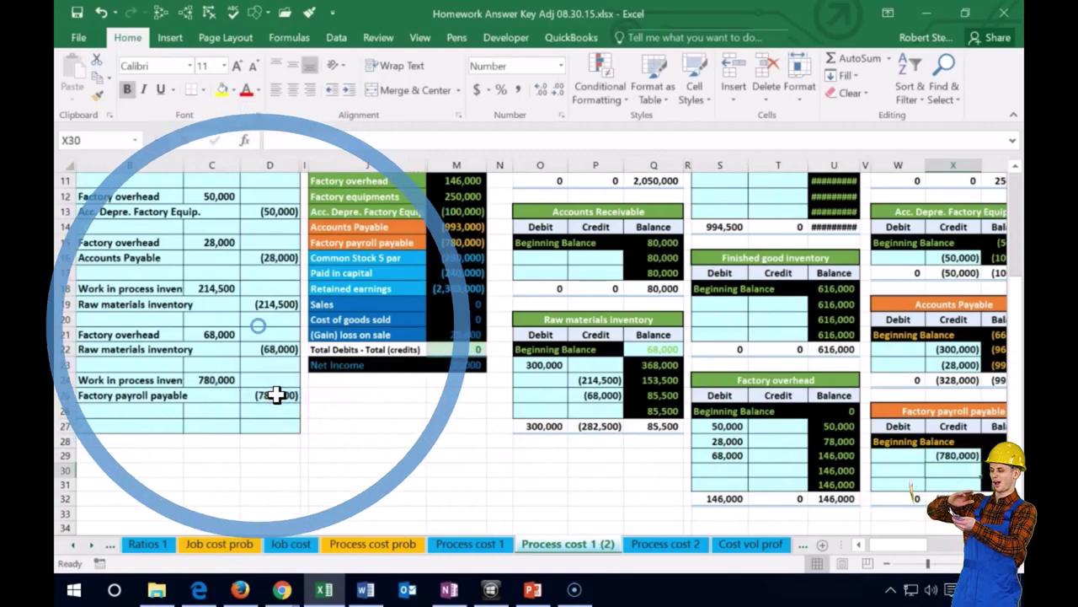
pyautogui.press('Return')
# Review the Work in process inventory and Factory payroll payable balances in the trial balance against their ledger accounts and the journal entry.
pyautogui.press('Right')
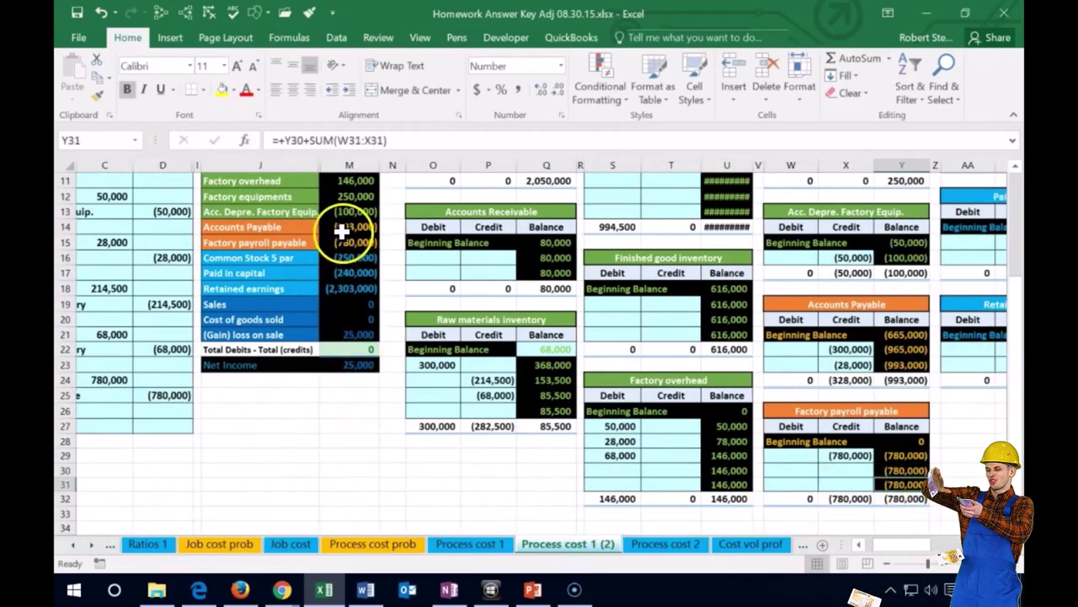
pyautogui.scroll(1, 287, 428)
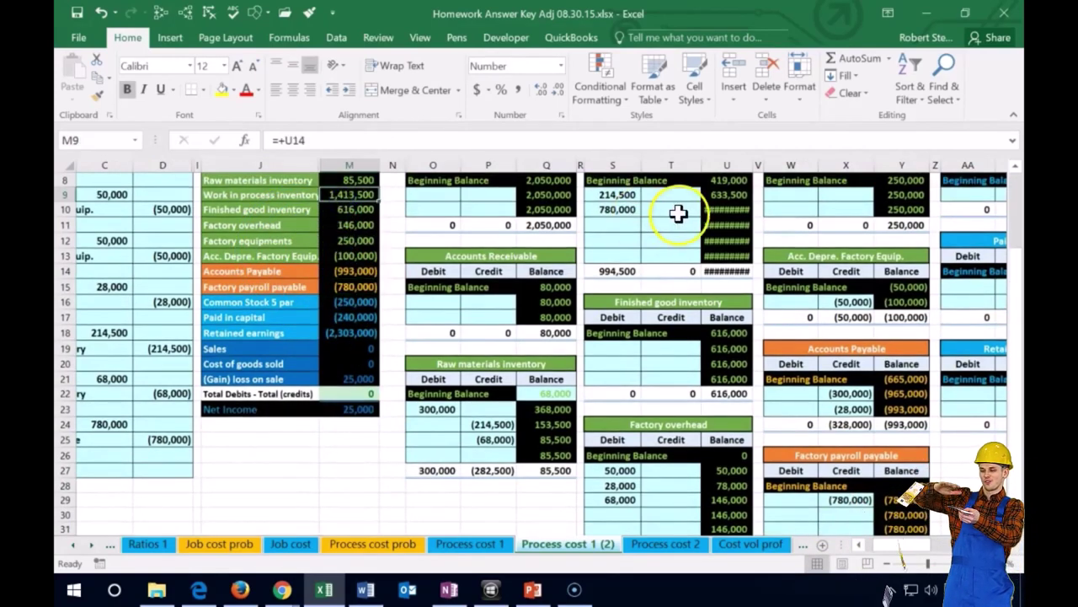
pyautogui.scroll(1, 474, 440)
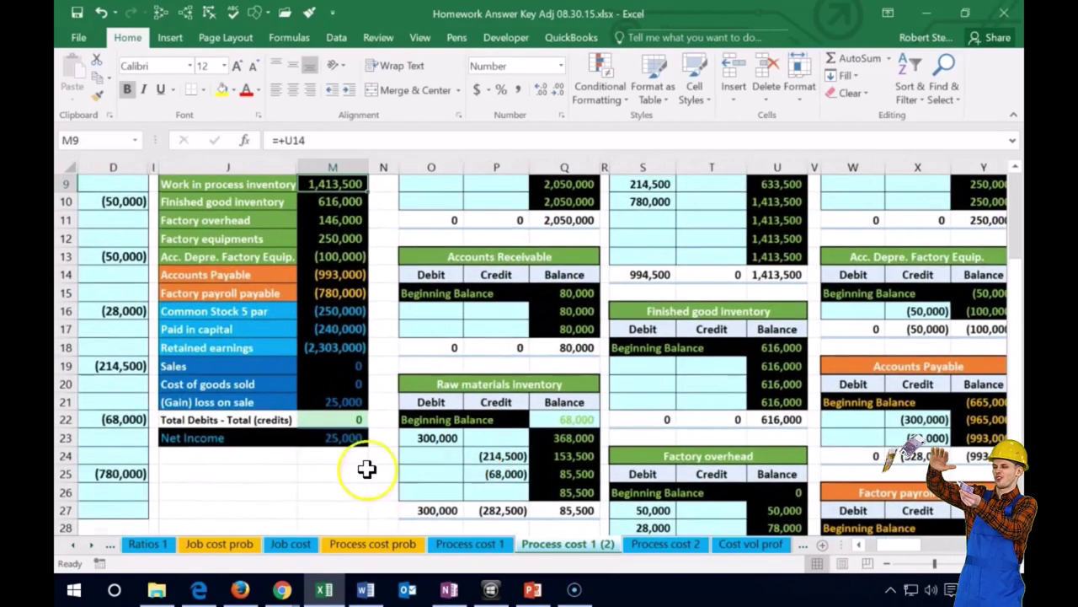
pyautogui.scroll(2, 341, 470)
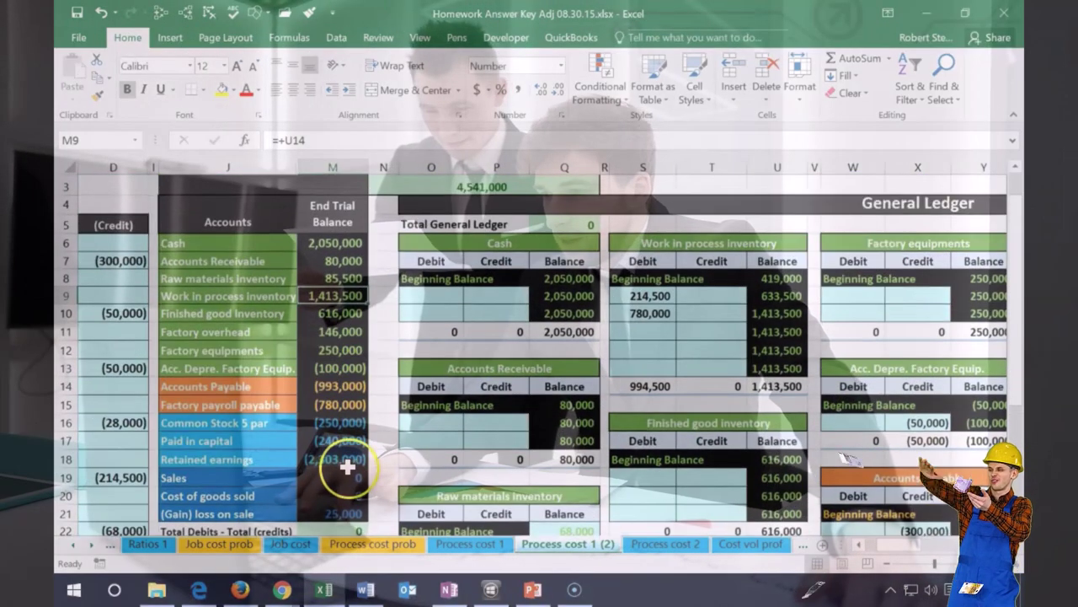
pyautogui.click(859, 548)
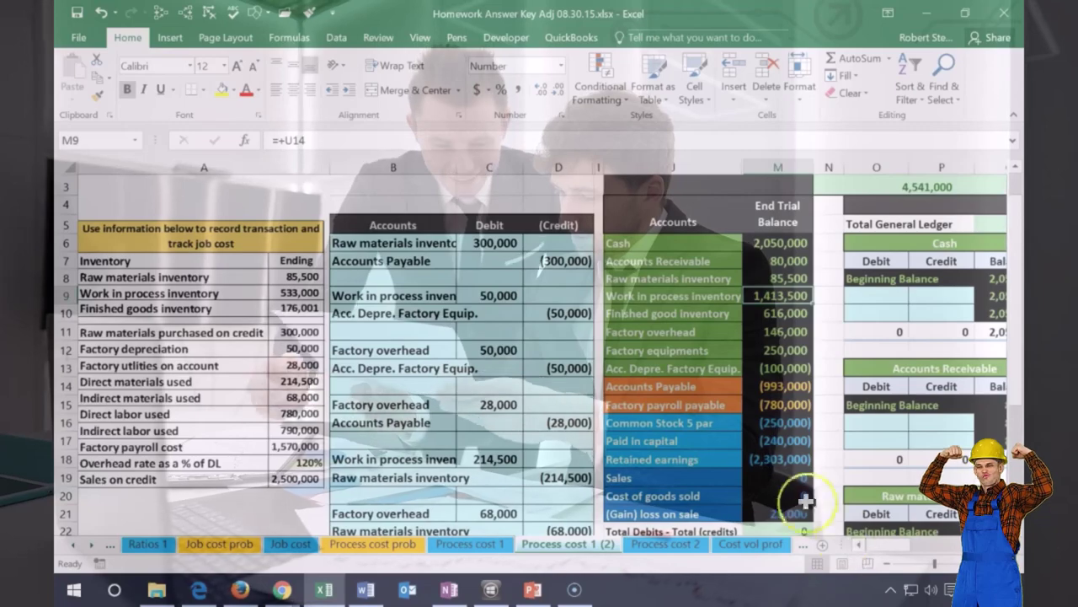
pyautogui.scroll(-3, 455, 434)
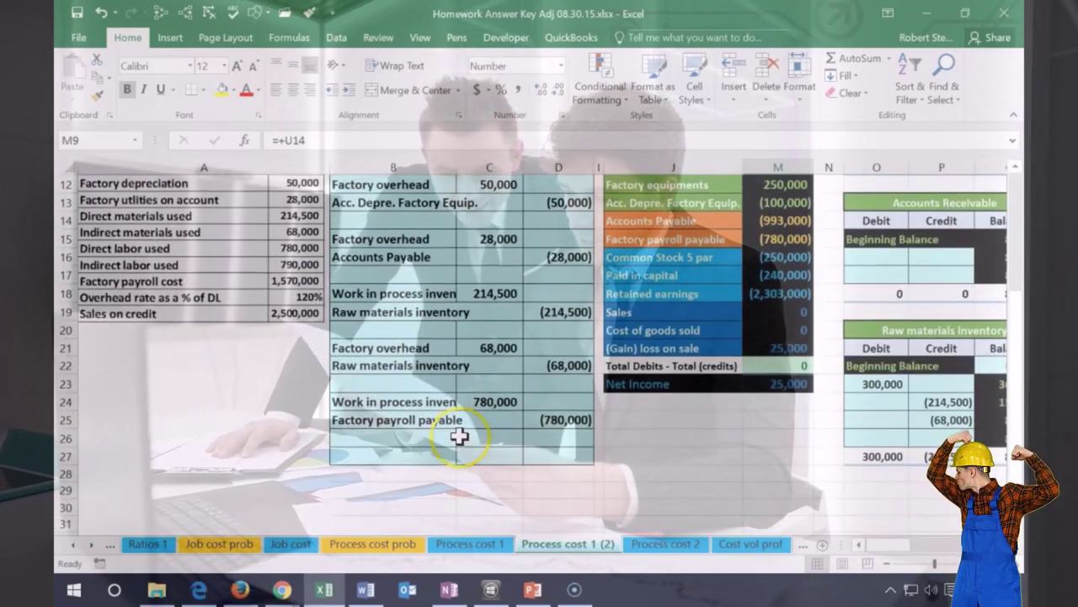
pyautogui.scroll(4, 460, 434)
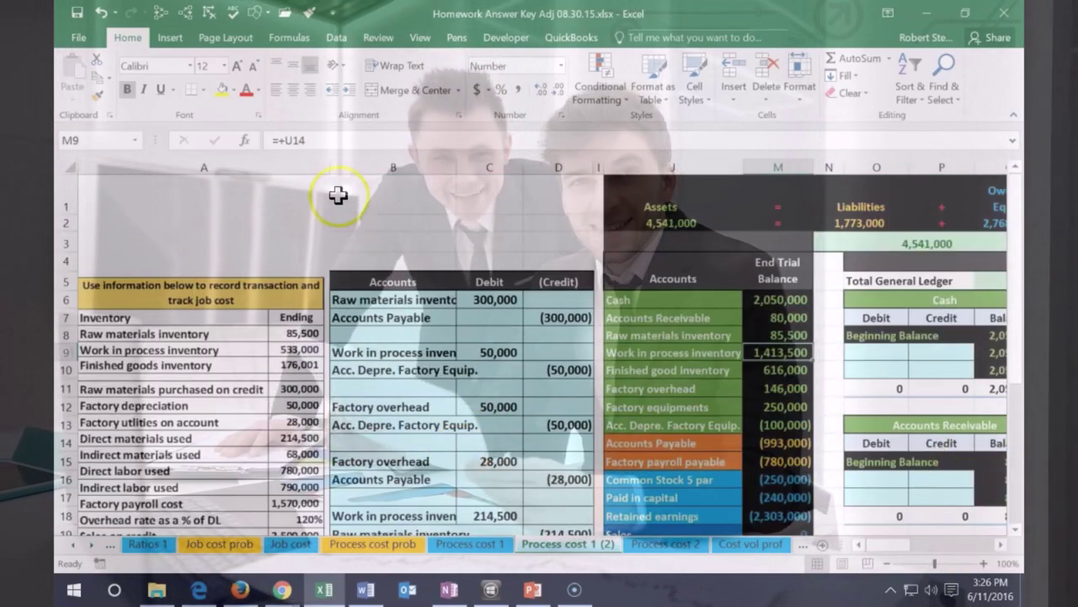
# Unhide the columns between D and J to expose the second set of journal entry columns.
pyautogui.click(560, 165)
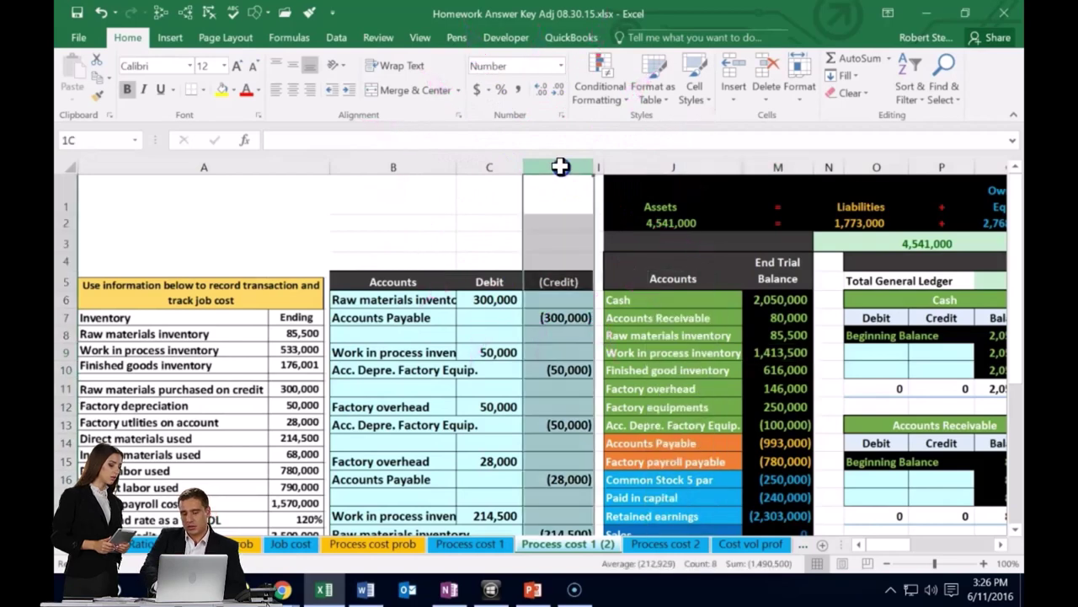
pyautogui.moveTo(619, 165); pyautogui.dragTo(619, 165)
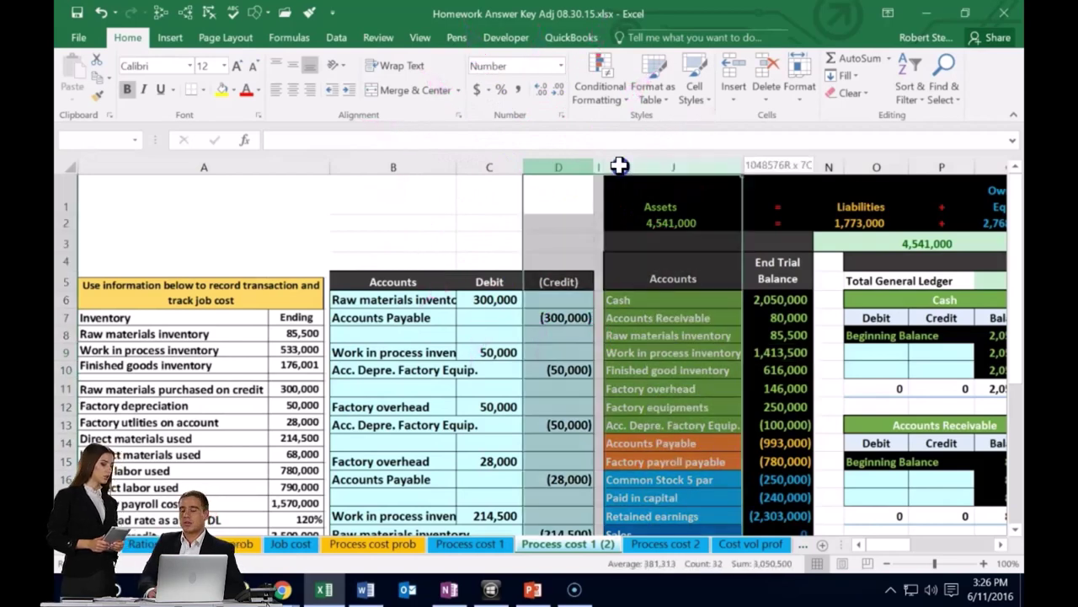
pyautogui.rightClick(572, 211)
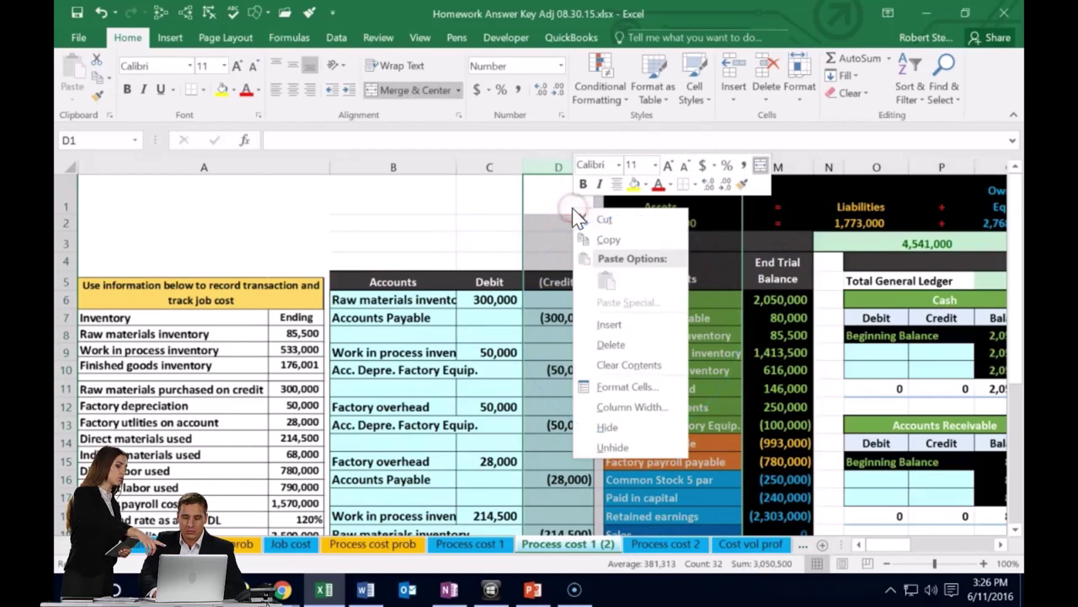
pyautogui.click(607, 446)
pyautogui.click(635, 444)
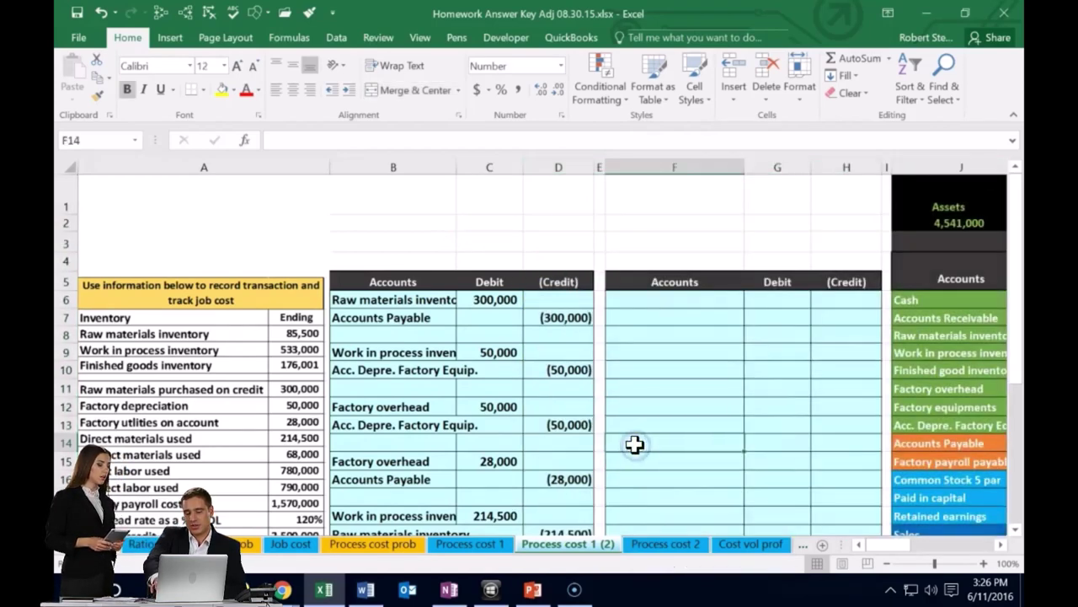
pyautogui.scroll(-3, 632, 442)
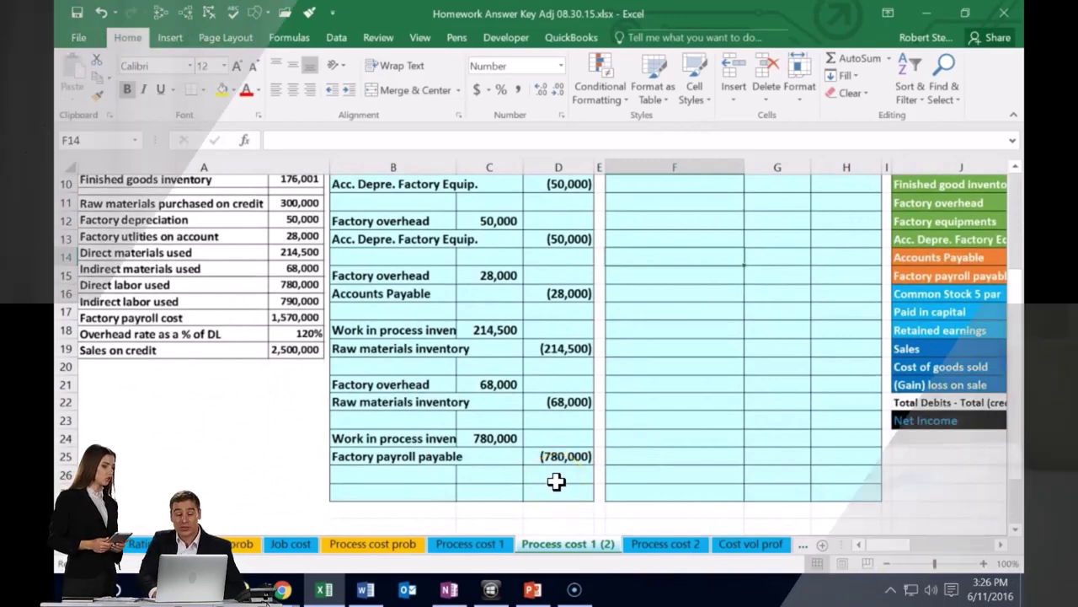
pyautogui.scroll(3, 556, 481)
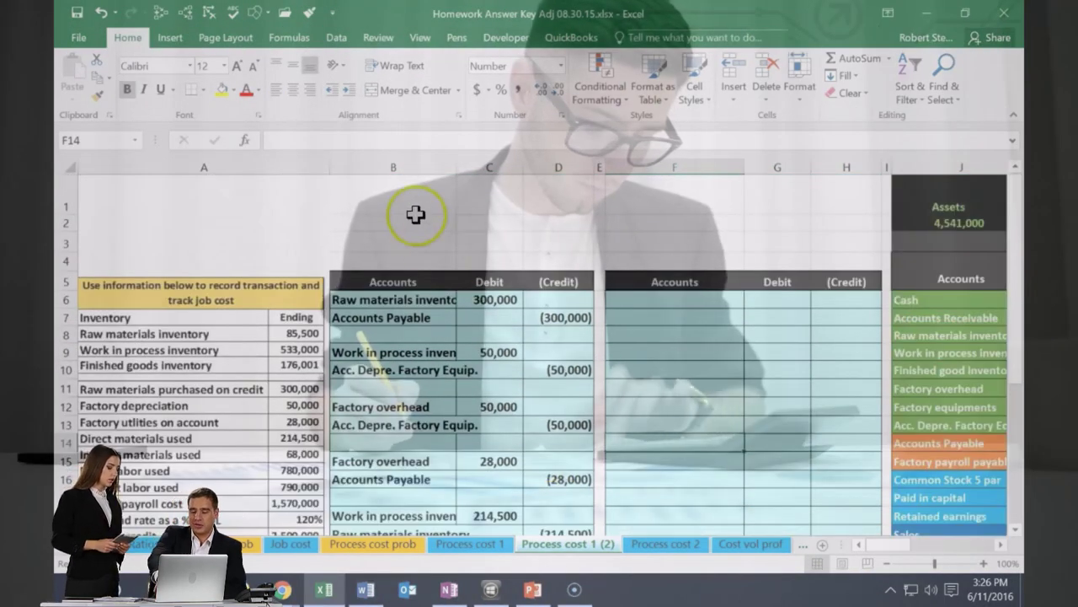
# Hide columns B through E, which hold the first set of journal entries.
pyautogui.click(391, 167)
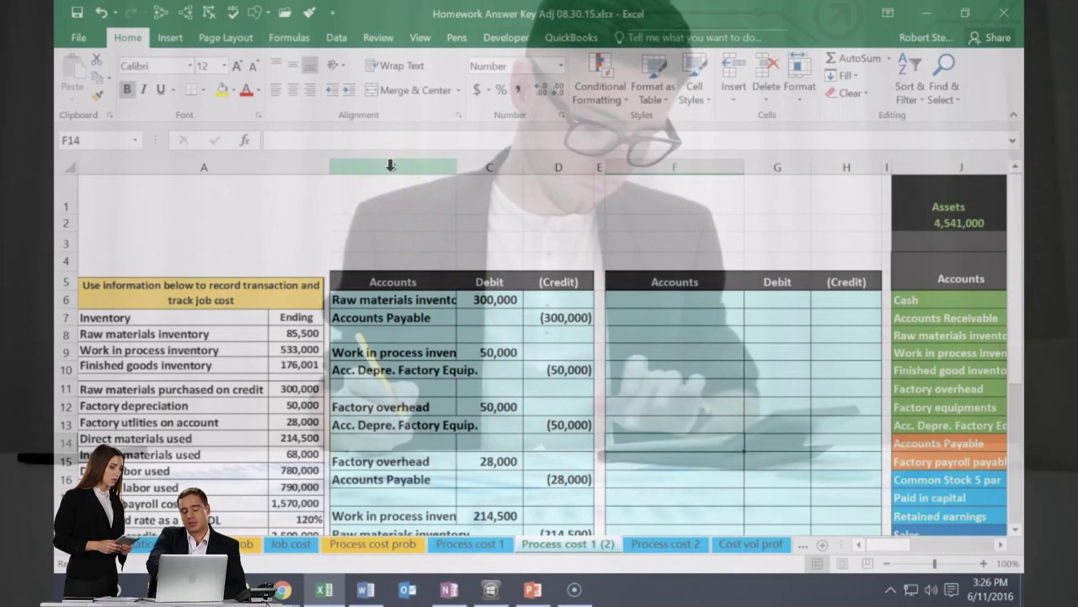
pyautogui.click(391, 167)
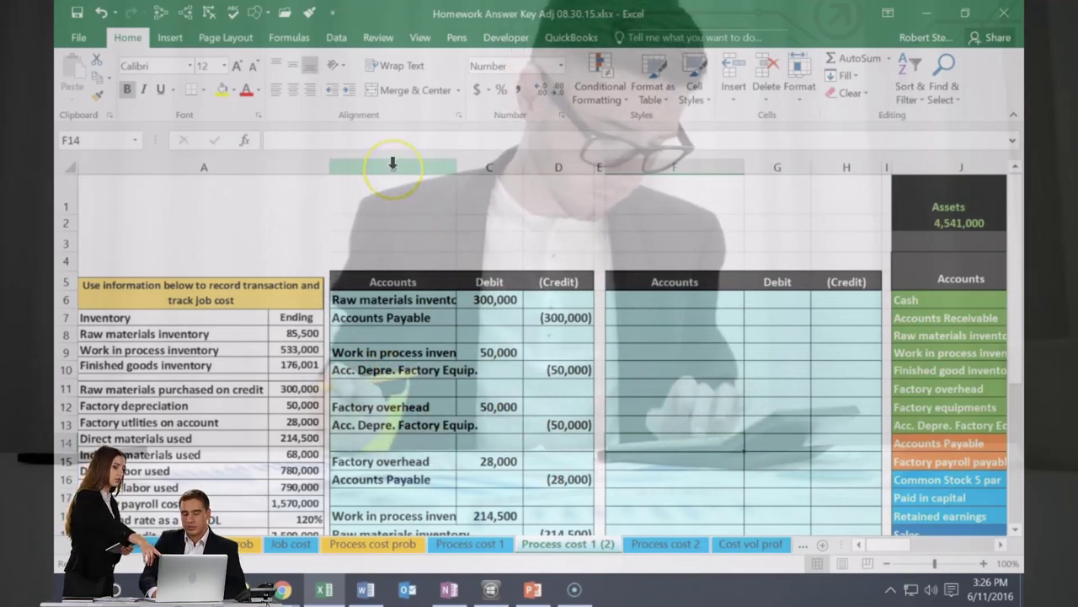
pyautogui.click(392, 166)
pyautogui.moveTo(411, 170); pyautogui.dragTo(593, 164)
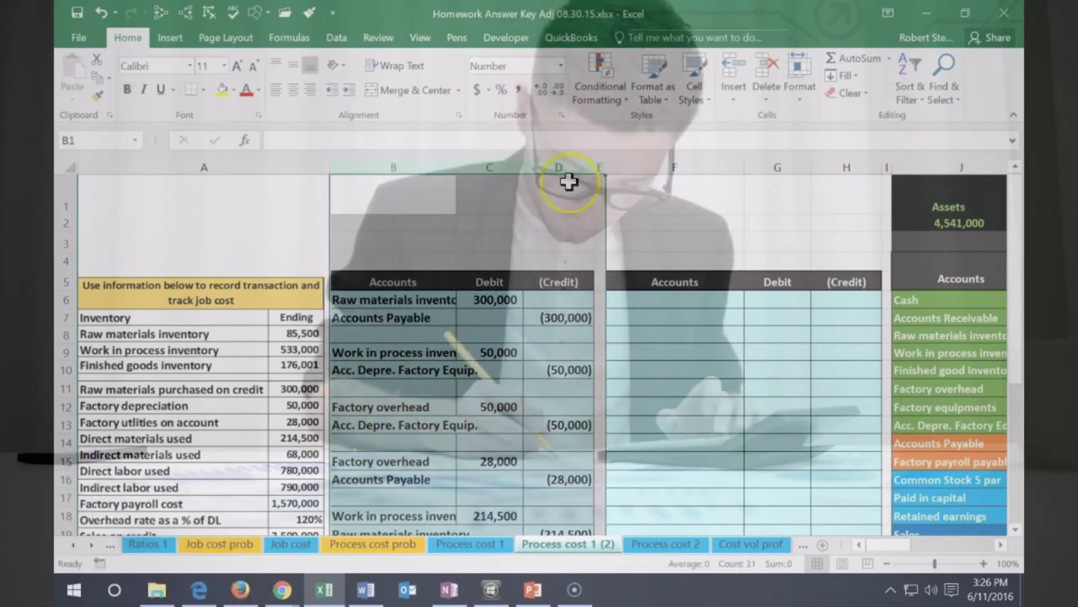
pyautogui.rightClick(564, 190)
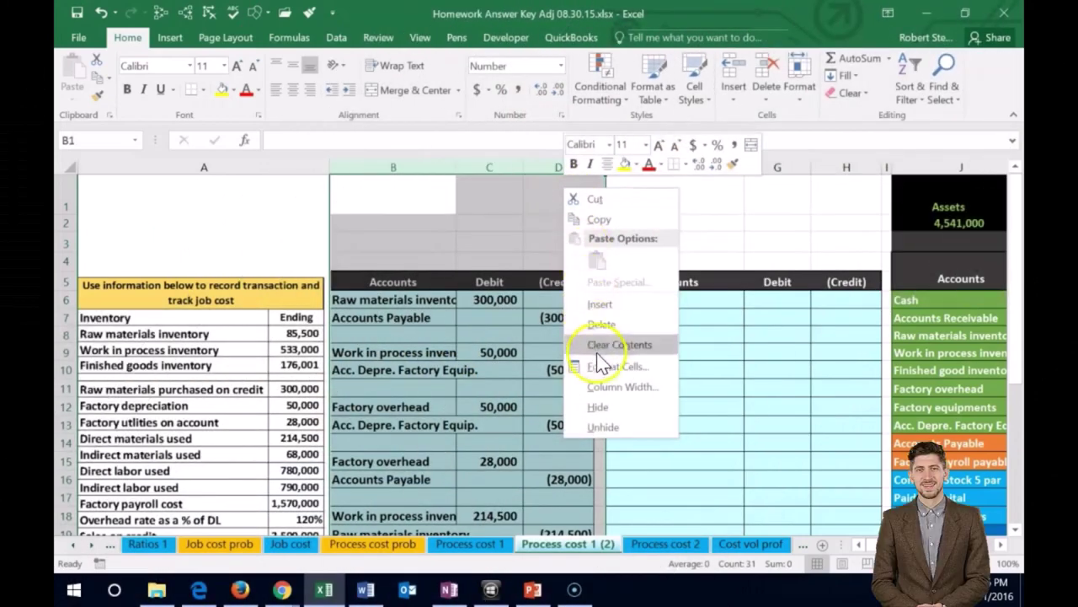
pyautogui.click(599, 409)
pyautogui.click(457, 420)
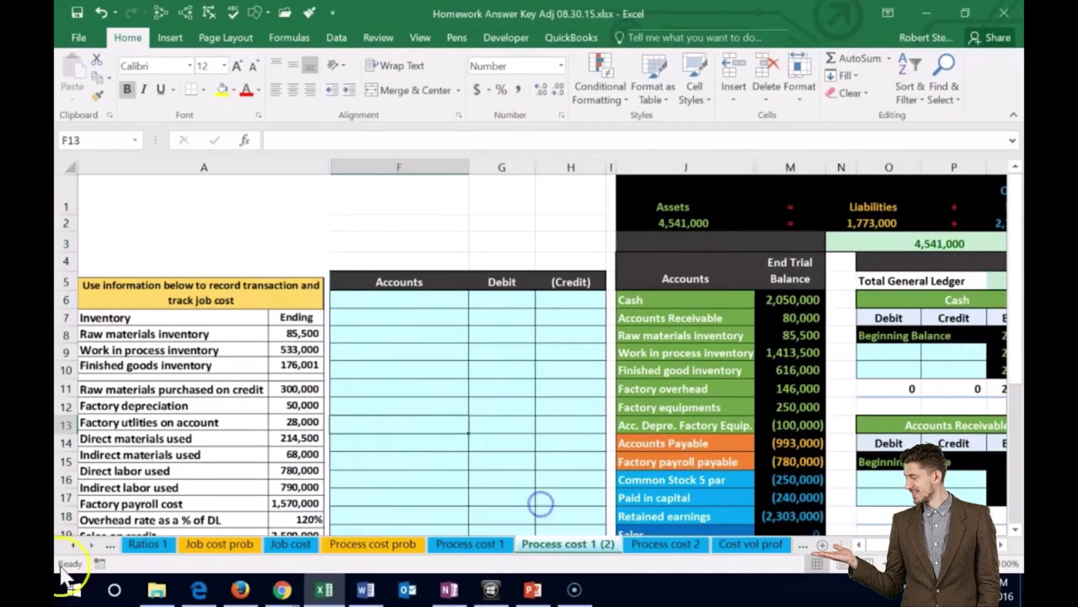
# Copy the Factory overhead account name from the trial balance into cell F6 as values only.
pyautogui.scroll(-1, 383, 435)
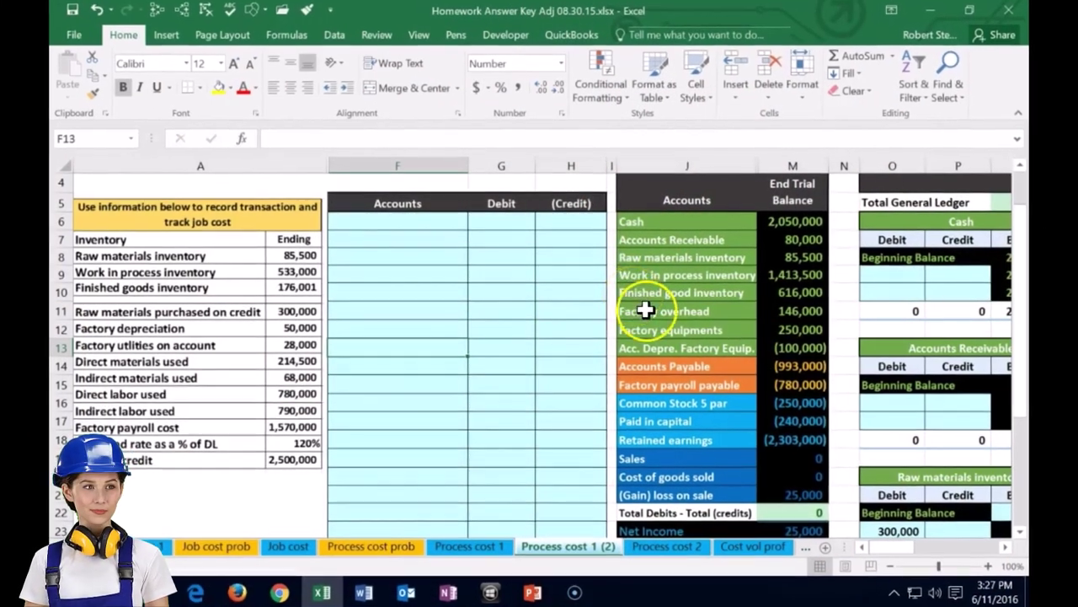
pyautogui.click(638, 310)
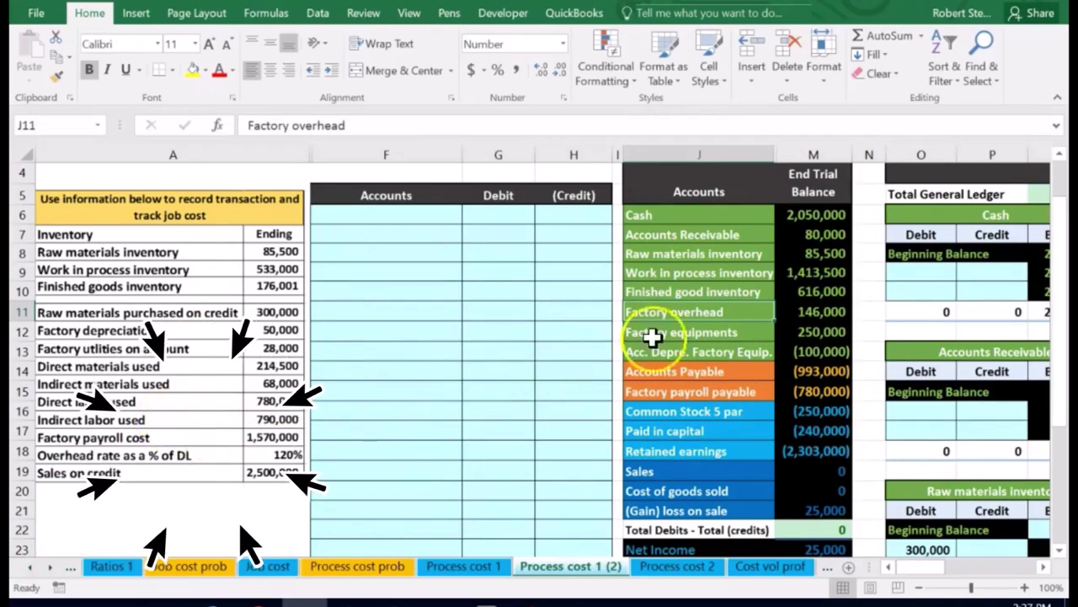
pyautogui.rightClick(699, 306)
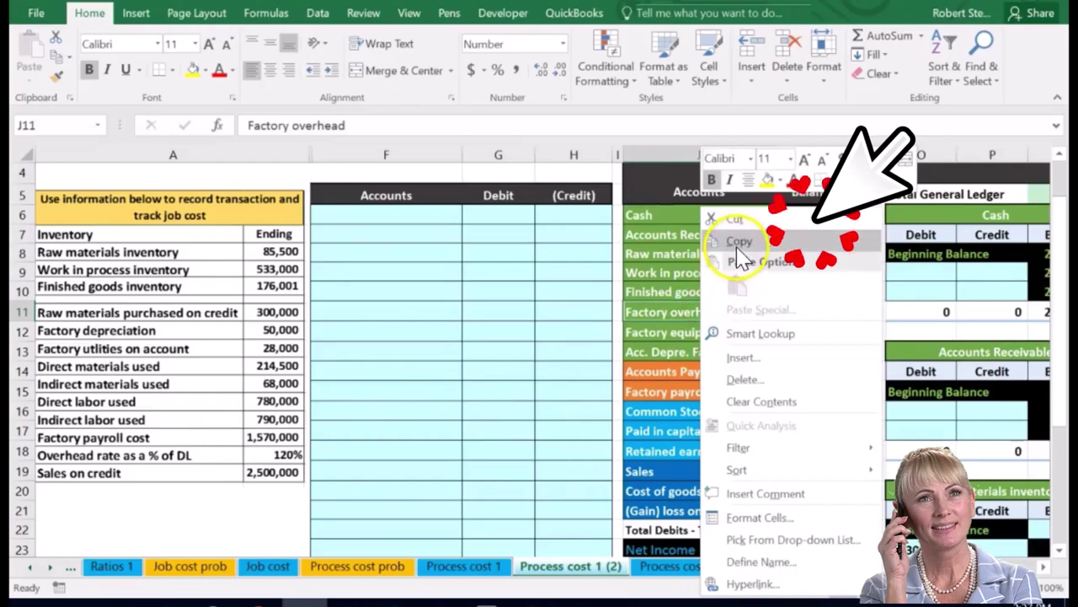
pyautogui.click(740, 243)
pyautogui.click(404, 211)
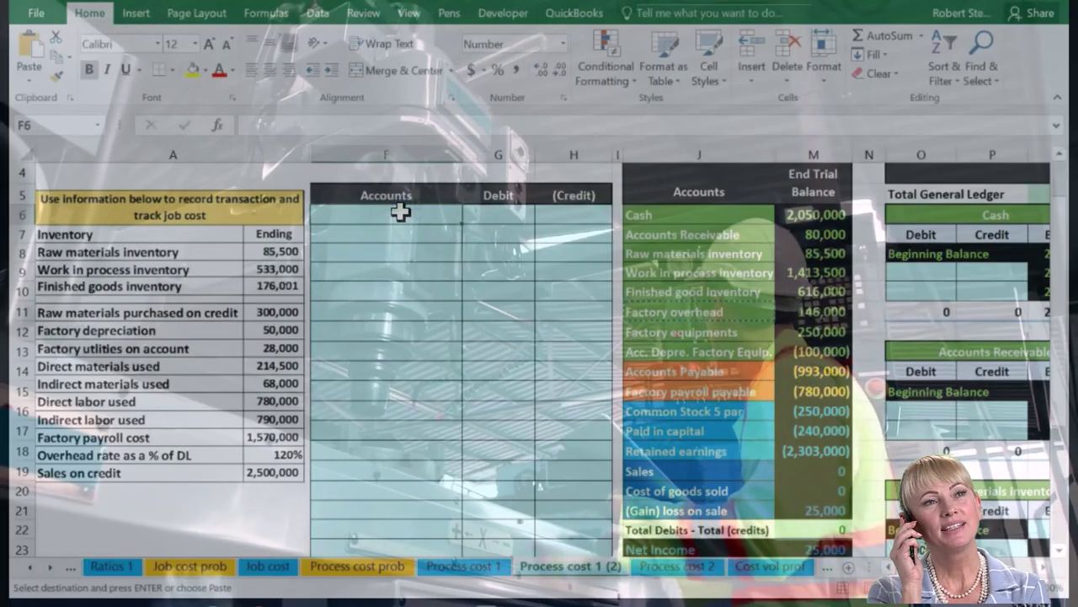
pyautogui.rightClick(404, 213)
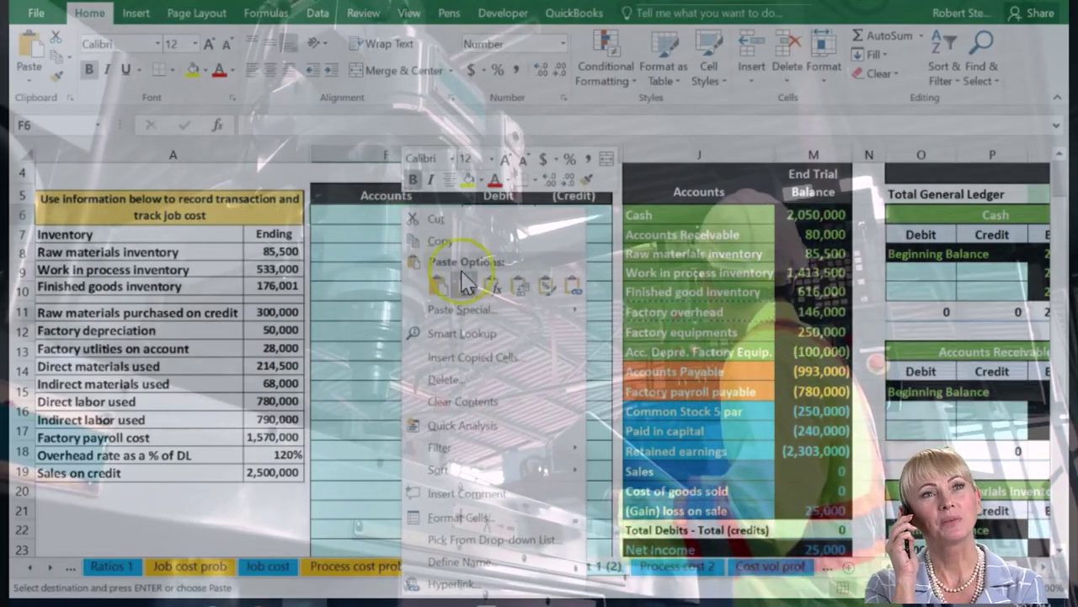
pyautogui.click(464, 287)
# Enter the indirect labor debit of 790,000 in G6 and the matching credit of (790,000) in H7.
pyautogui.press('Right')
pyautogui.click(498, 222)
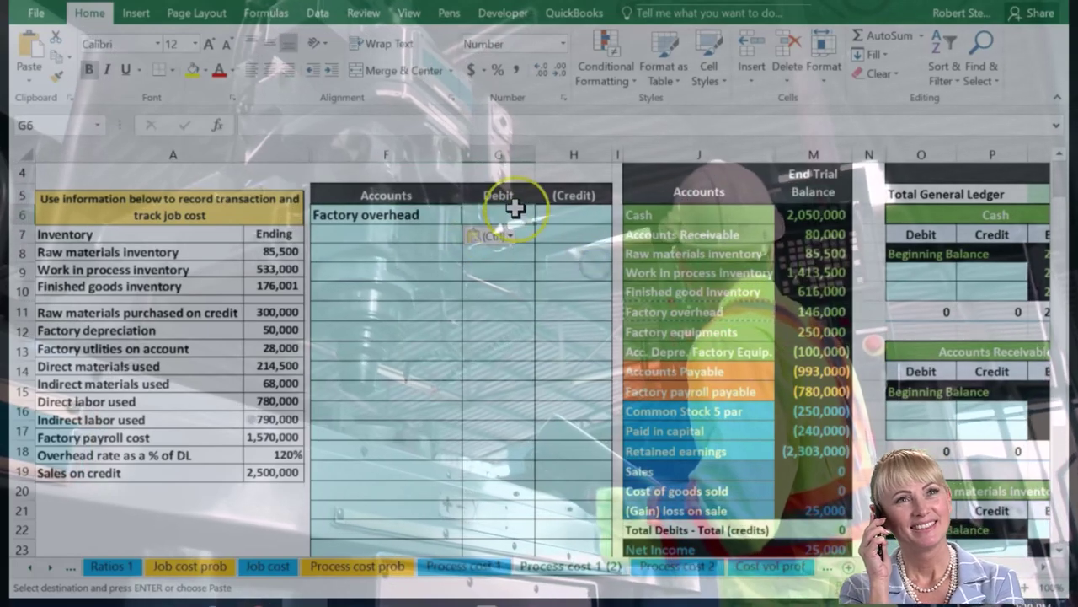
pyautogui.write('790,000')
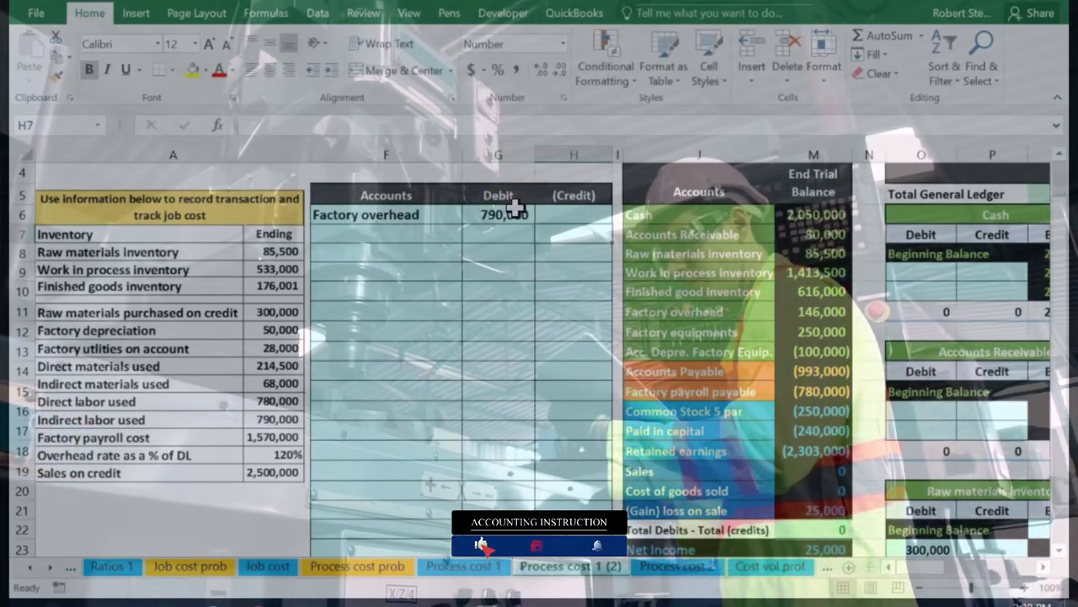
pyautogui.press('Return')
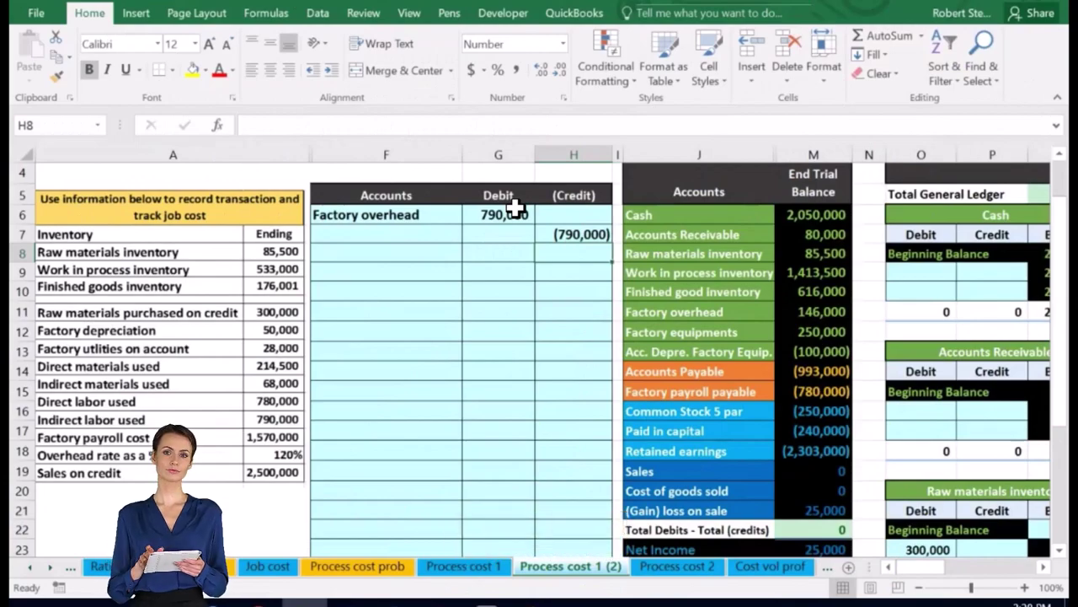
# Copy the Factory payroll payable account name from the trial balance into cell F7 as values only.
pyautogui.click(670, 388)
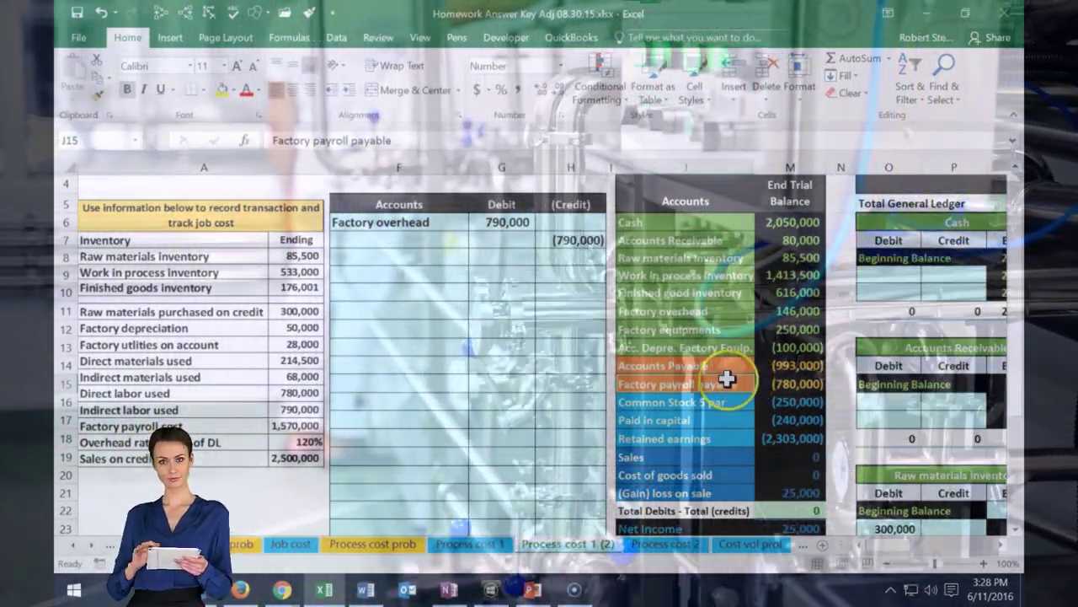
pyautogui.rightClick(726, 379)
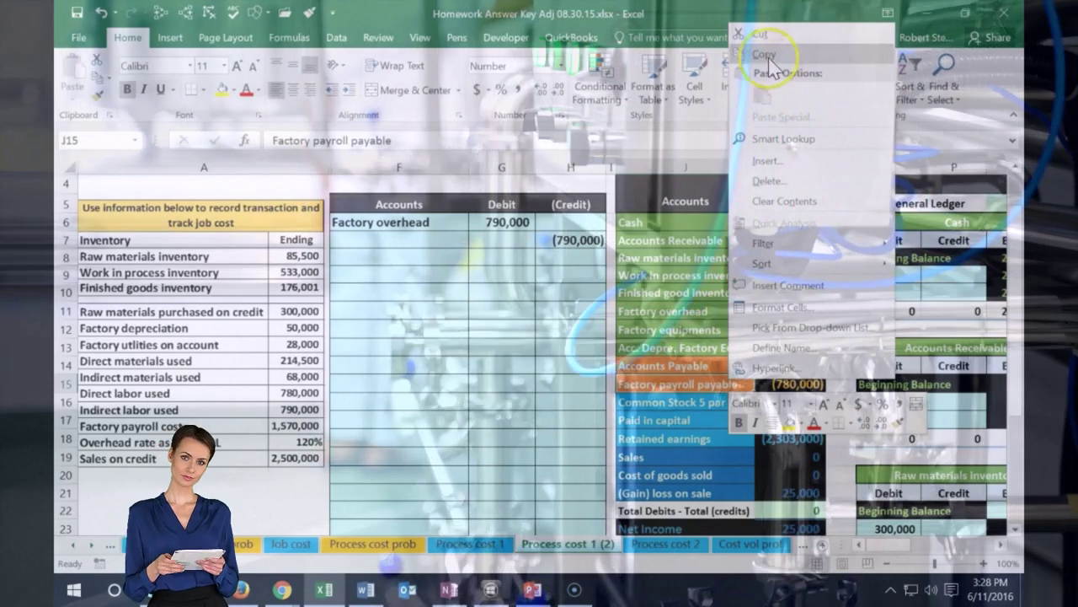
pyautogui.click(768, 56)
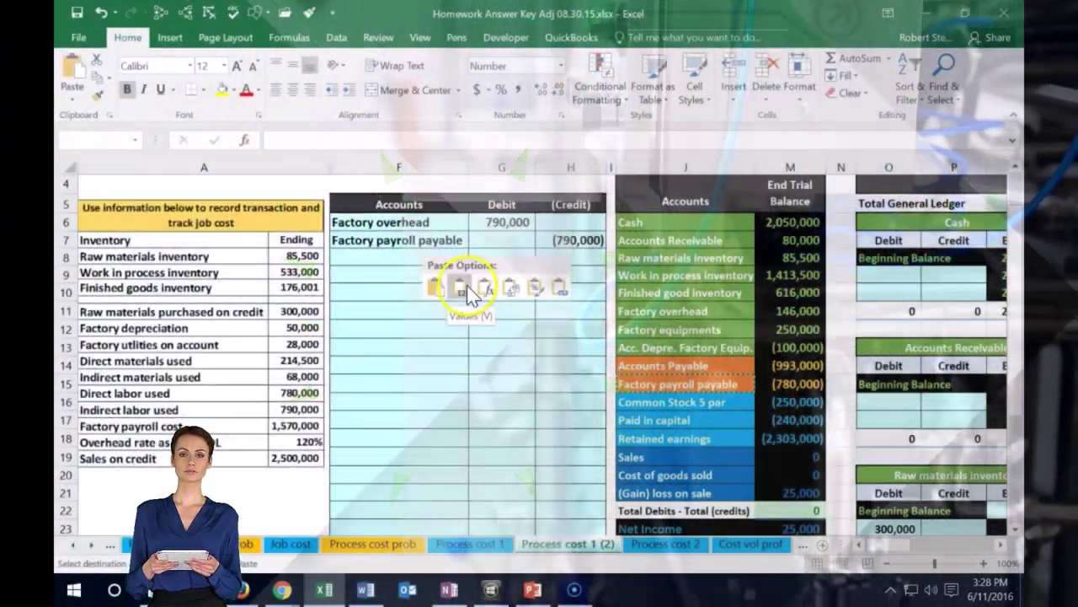
pyautogui.click(461, 287)
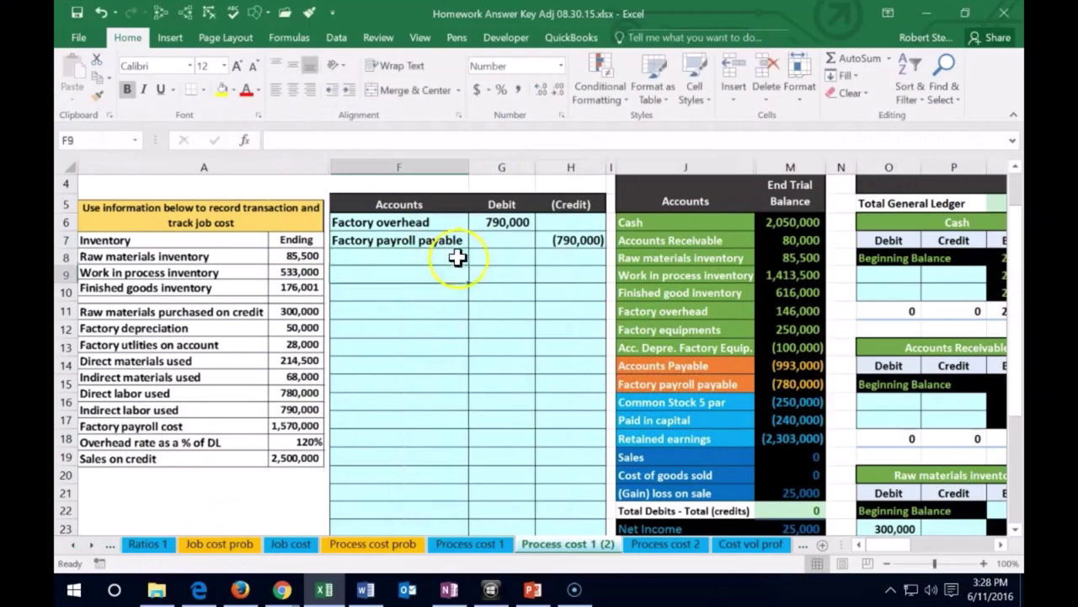
# Post the 790,000 indirect labor debit from the journal entry to the Factory overhead ledger in cell S30.
pyautogui.click(642, 309)
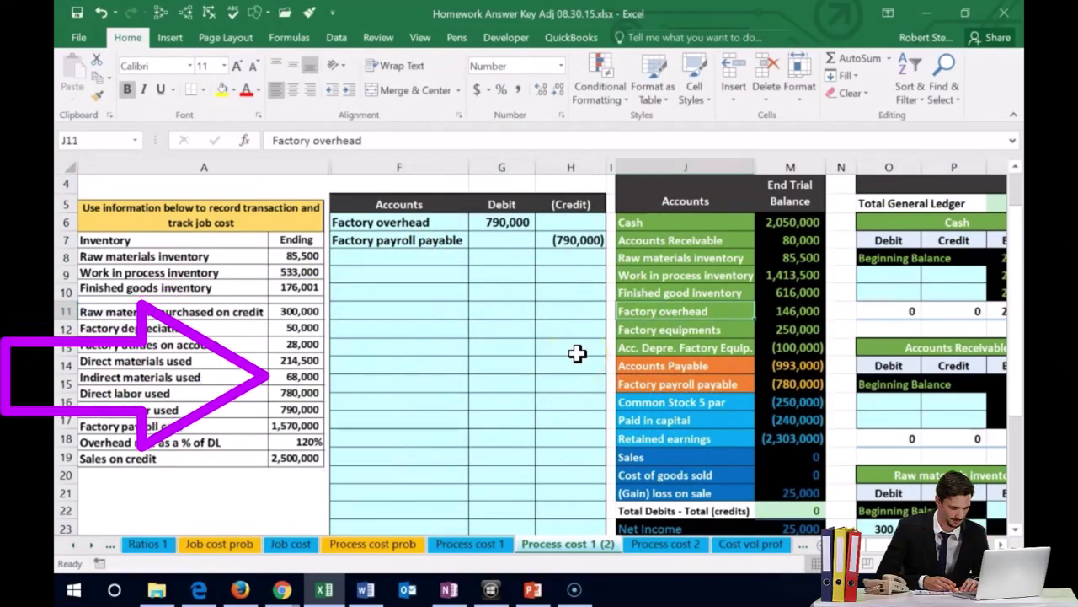
pyautogui.press('Right')
pyautogui.press('Right')
pyautogui.press('Right')
pyautogui.press('Right')
pyautogui.press('Right')
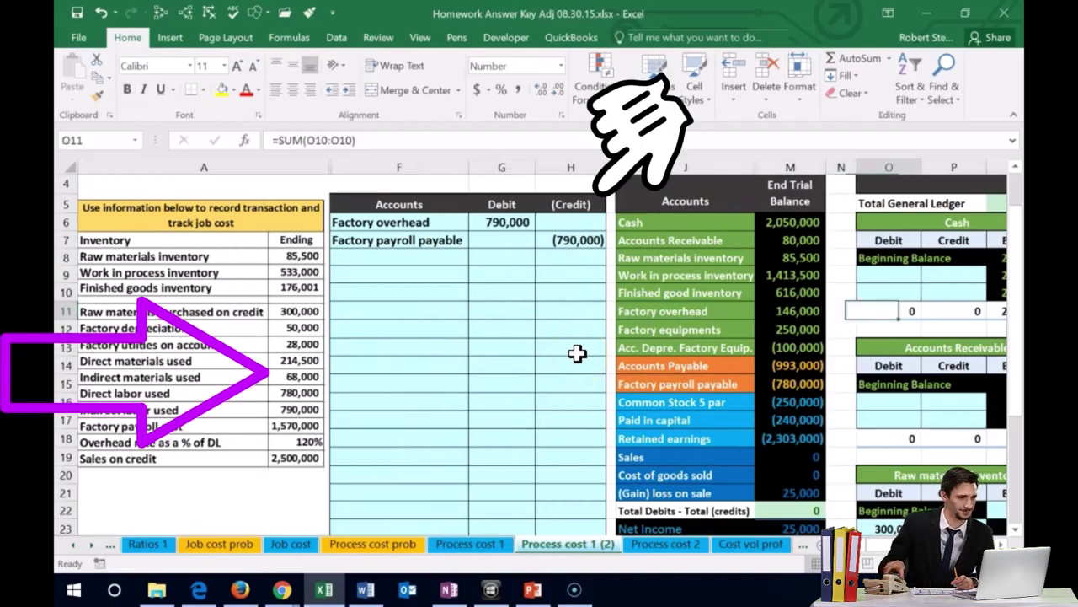
pyautogui.press('Right')
pyautogui.press('Right')
pyautogui.press('Right')
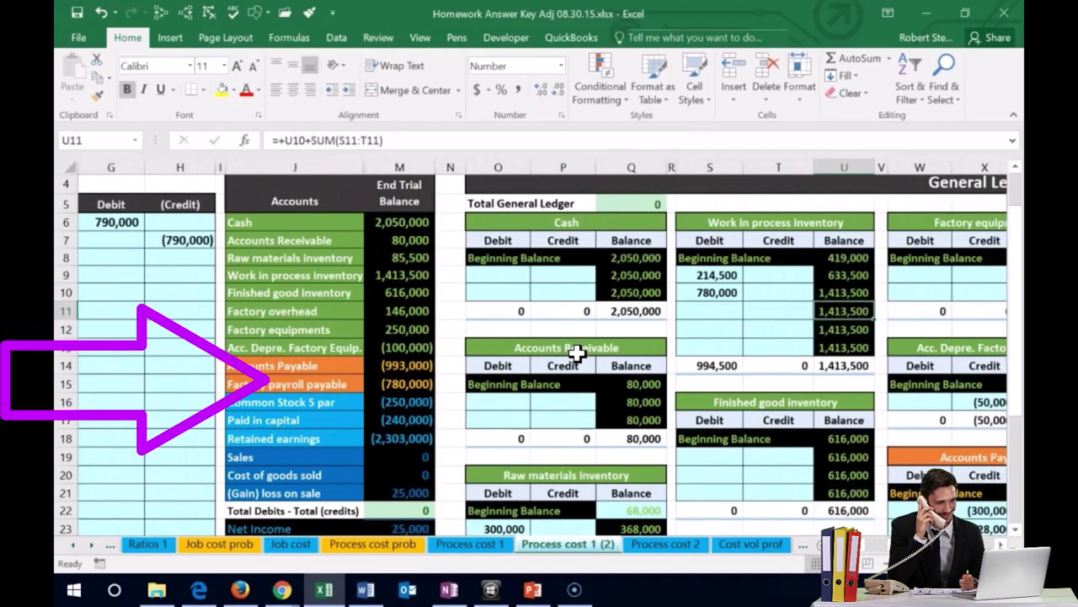
pyautogui.scroll(-4, 923, 400)
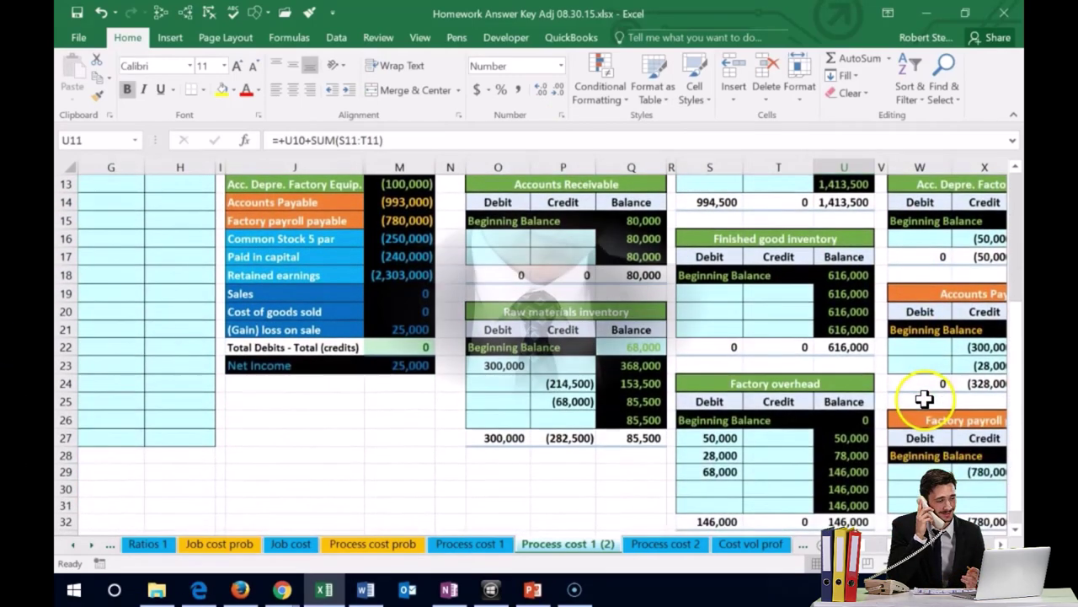
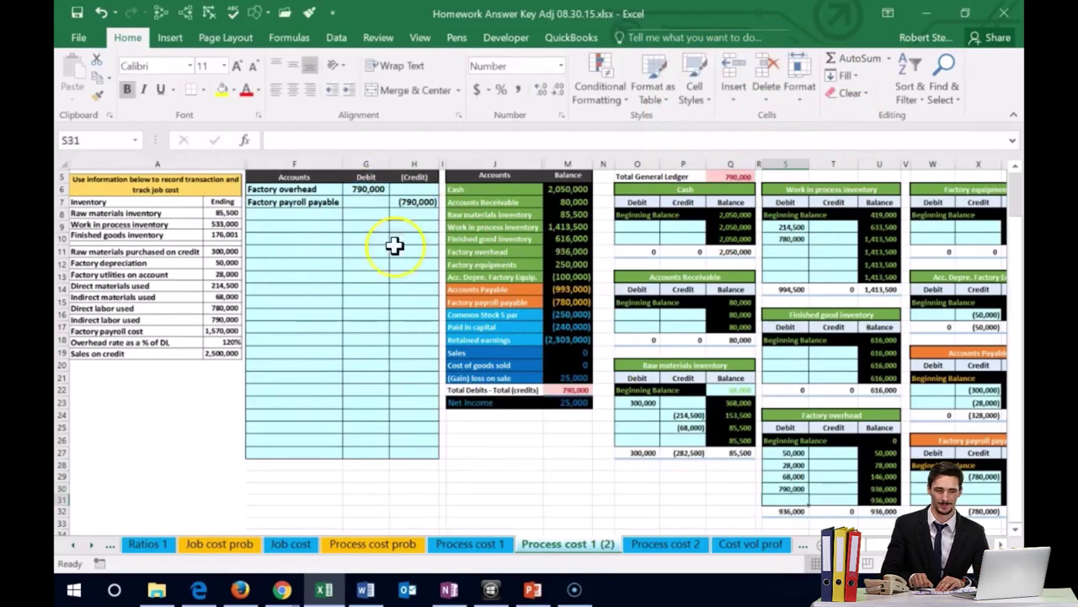
# Examine the Factory payroll payable credit in the journal entry, the liability accounts in the trial balance, and the payable ledger account.
pyautogui.scroll(3, 569, 450)
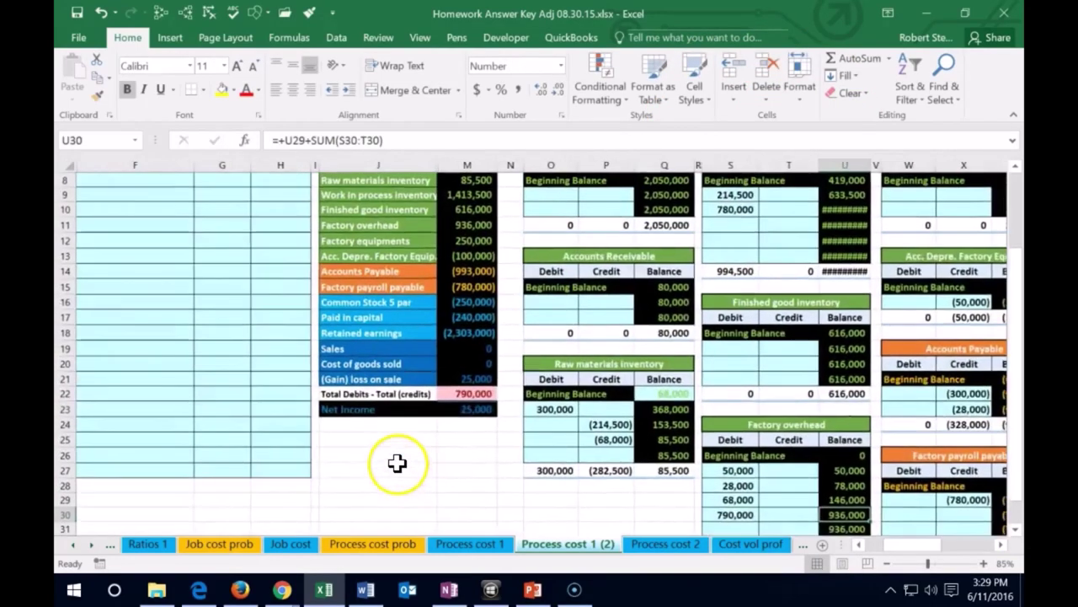
pyautogui.moveTo(925, 545); pyautogui.dragTo(851, 548)
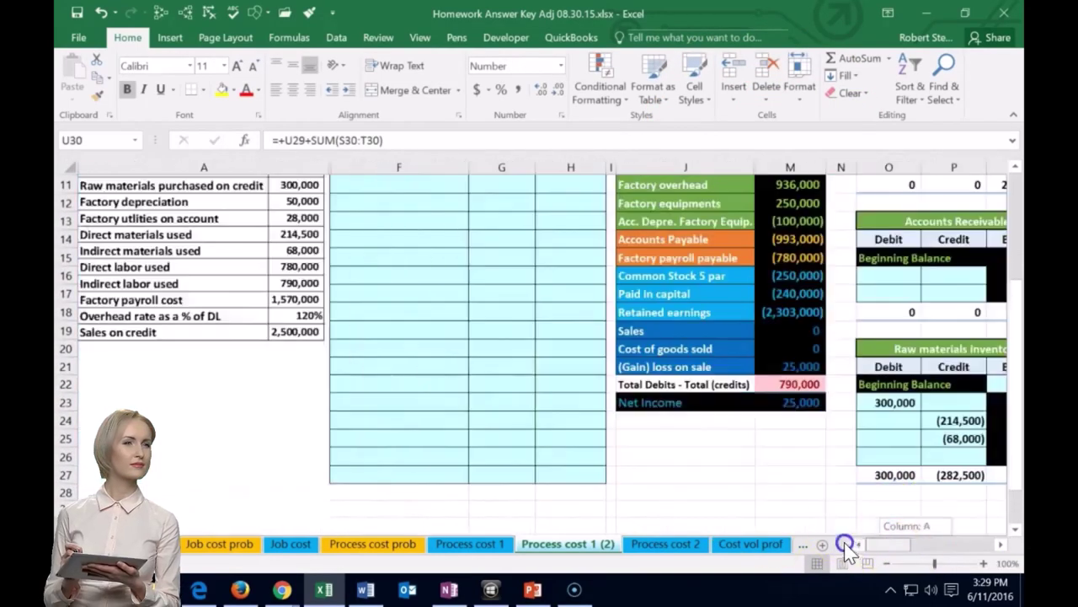
pyautogui.scroll(3, 679, 487)
pyautogui.moveTo(448, 319); pyautogui.dragTo(567, 320)
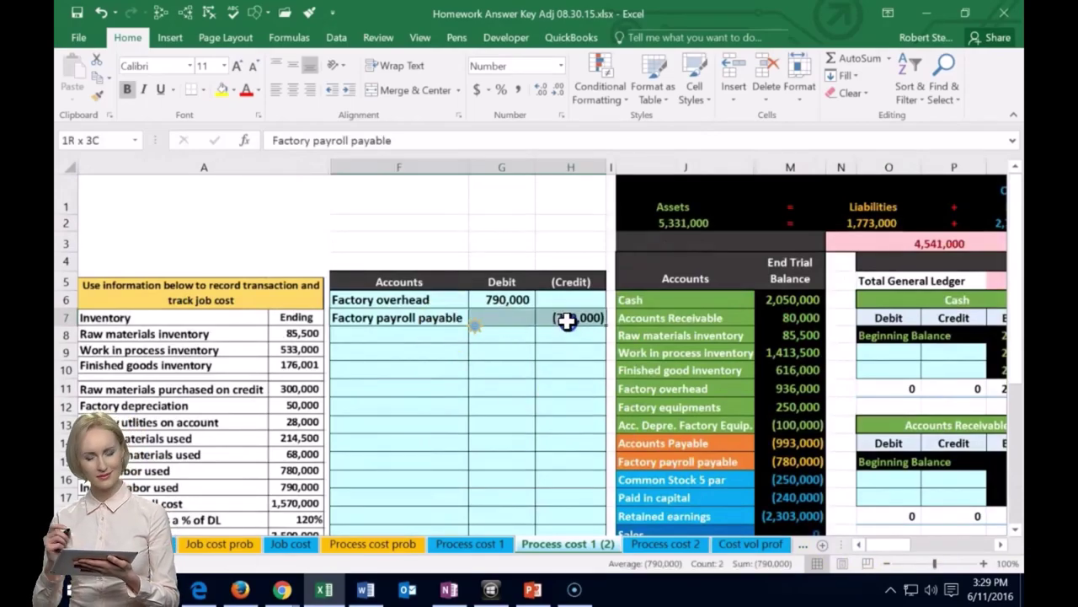
pyautogui.click(681, 441)
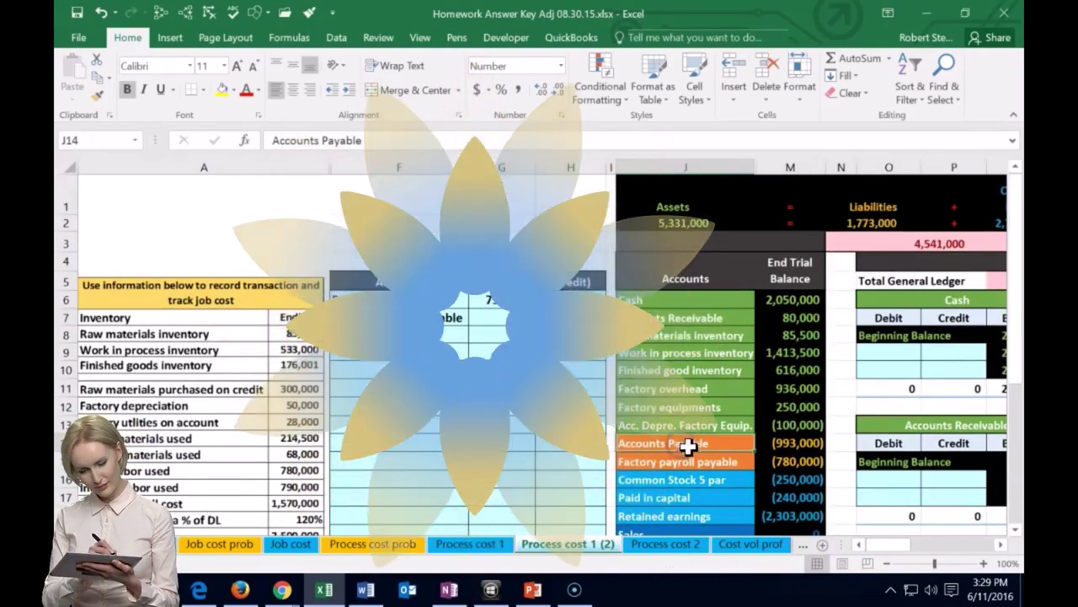
pyautogui.hscroll(3, 1010, 552)
pyautogui.scroll(-1, 972, 513)
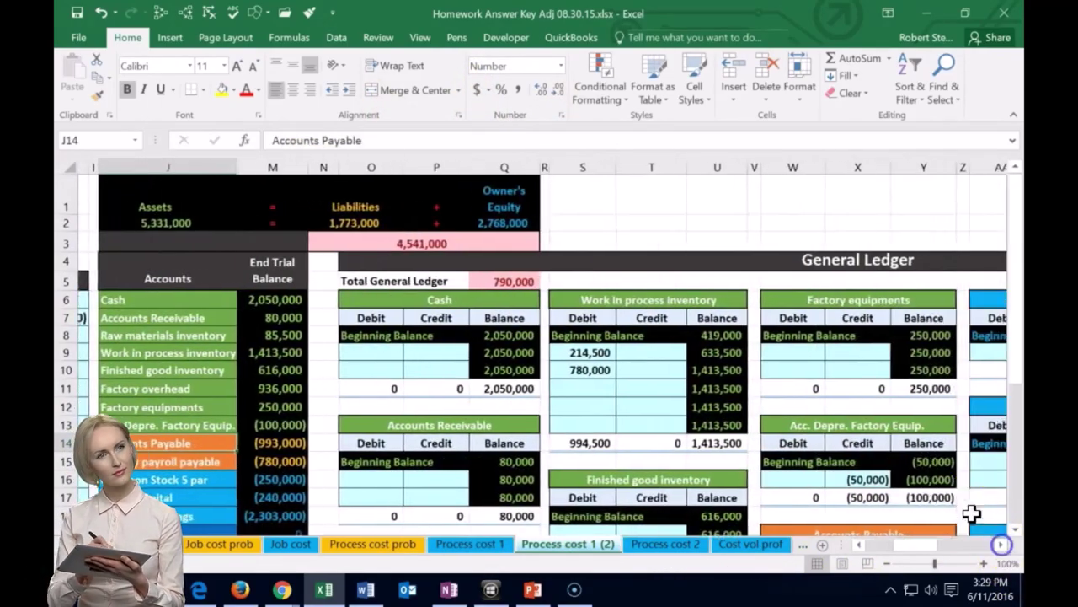
pyautogui.scroll(-2, 950, 494)
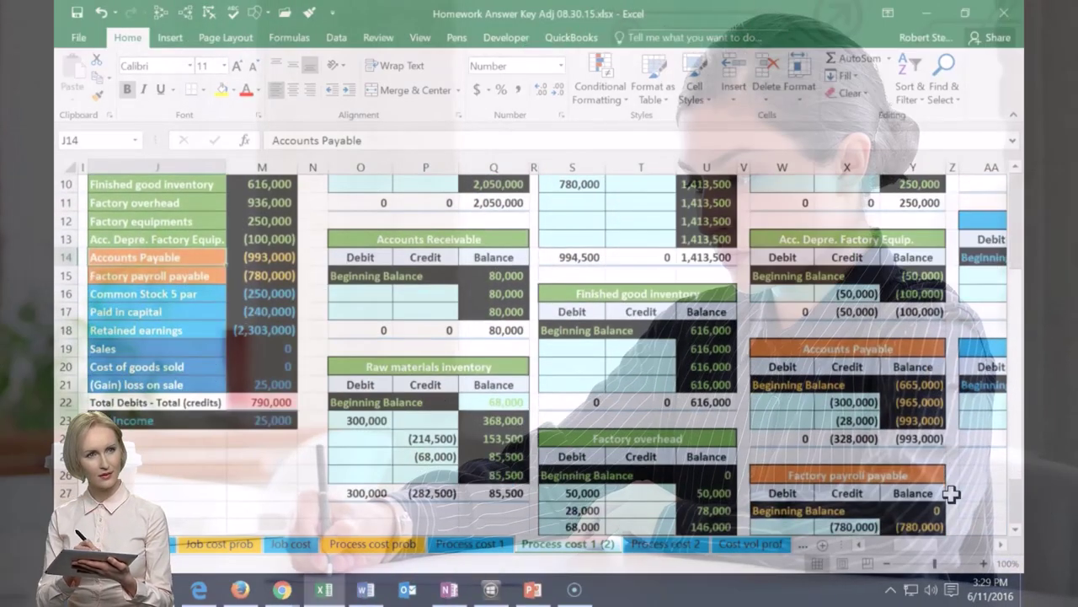
pyautogui.scroll(-1, 950, 495)
pyautogui.click(855, 488)
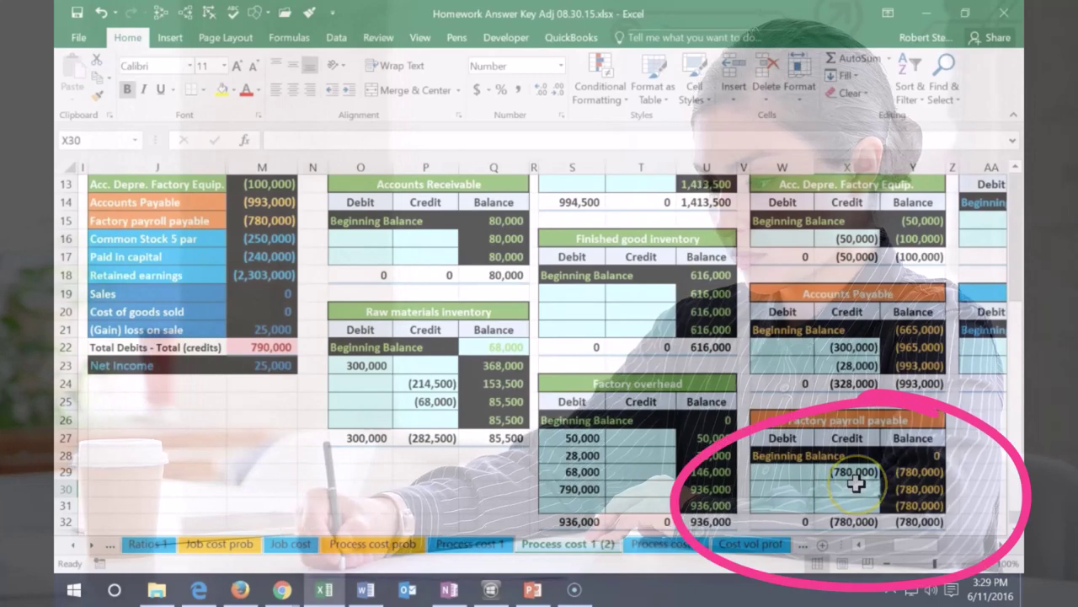
pyautogui.write('=')
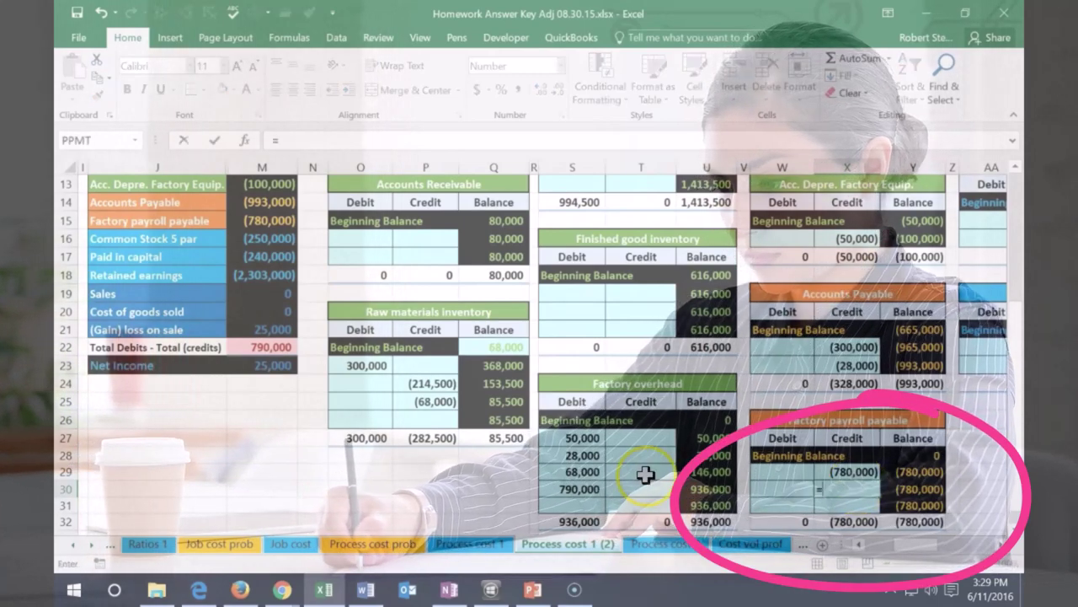
pyautogui.press('BackSpace')
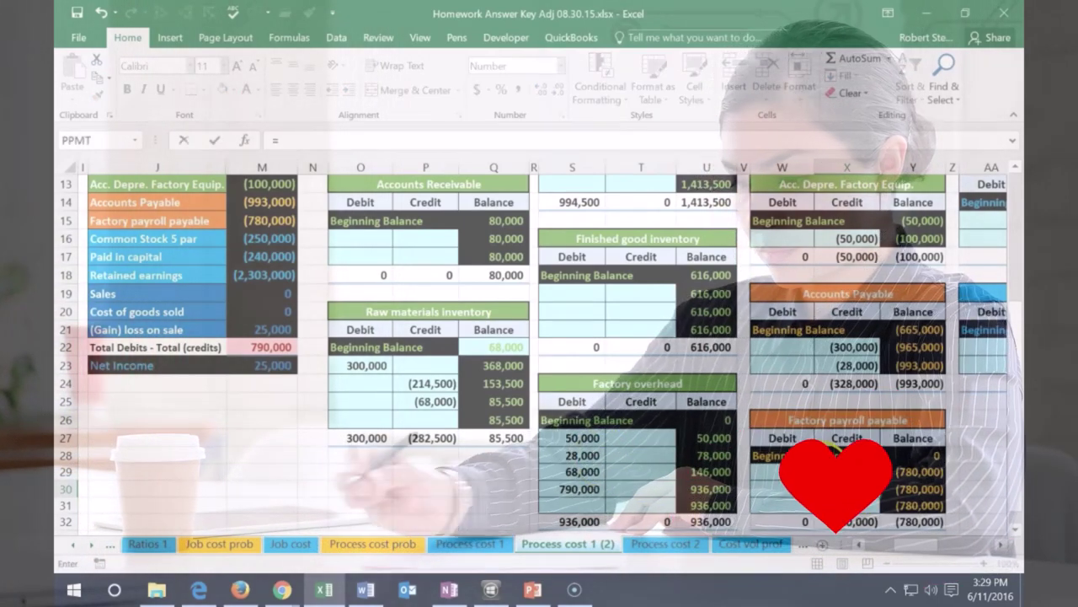
pyautogui.click(777, 482)
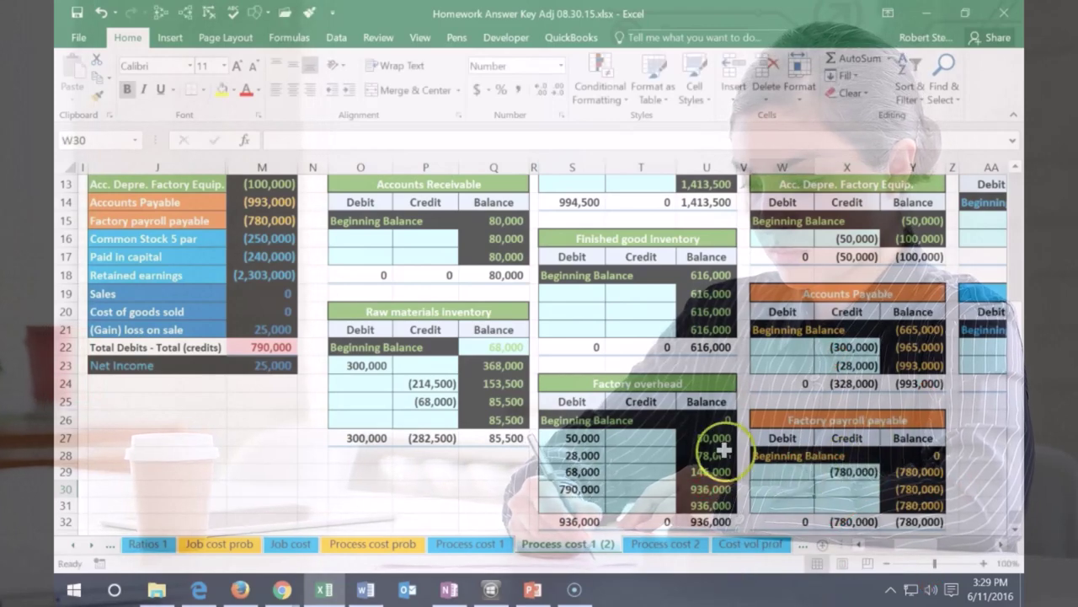
# Post the (790,000) credit from H7 of the journal entry to the Factory payroll payable ledger in cell X30.
pyautogui.scroll(-2, 723, 450)
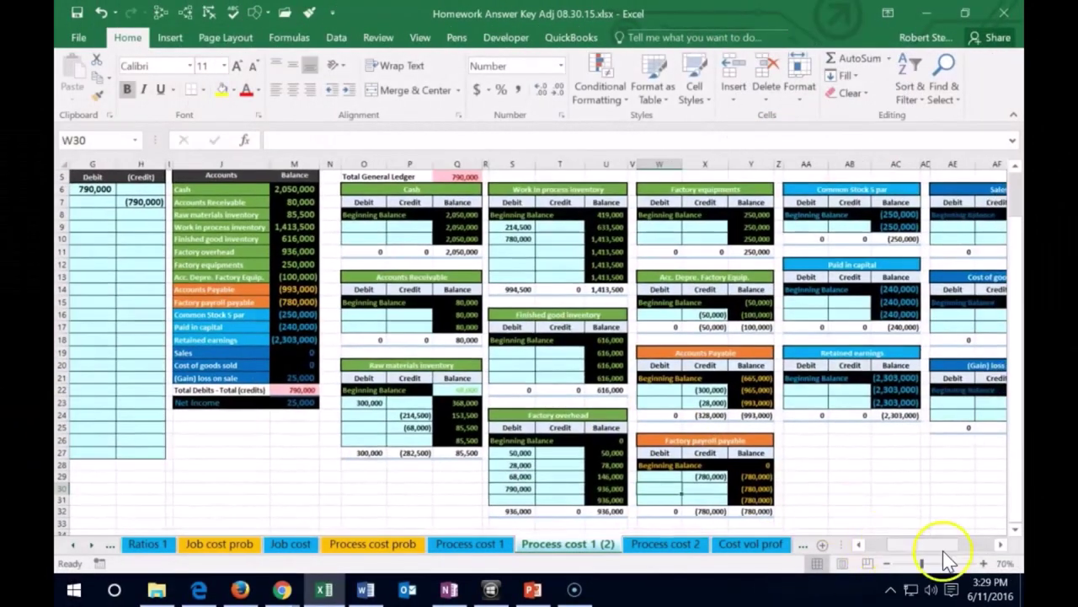
pyautogui.moveTo(944, 548); pyautogui.dragTo(922, 556)
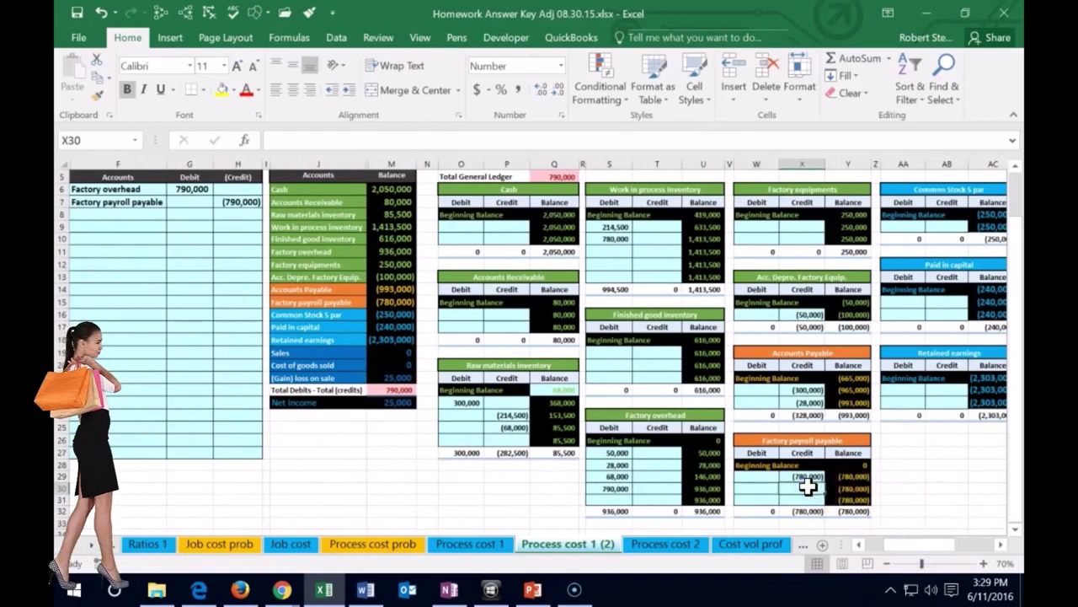
pyautogui.write('=')
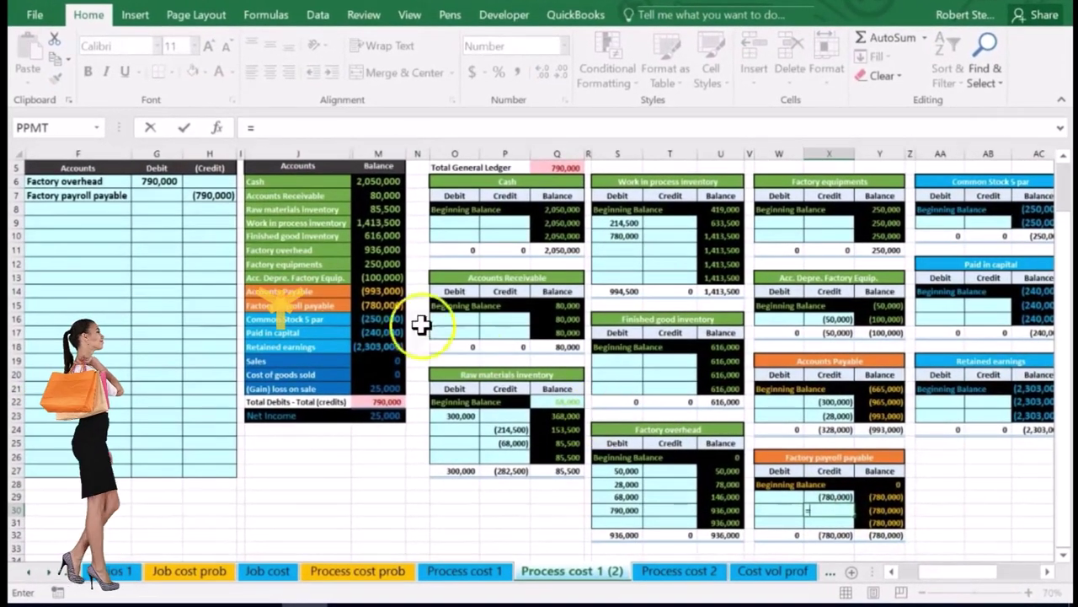
pyautogui.click(208, 202)
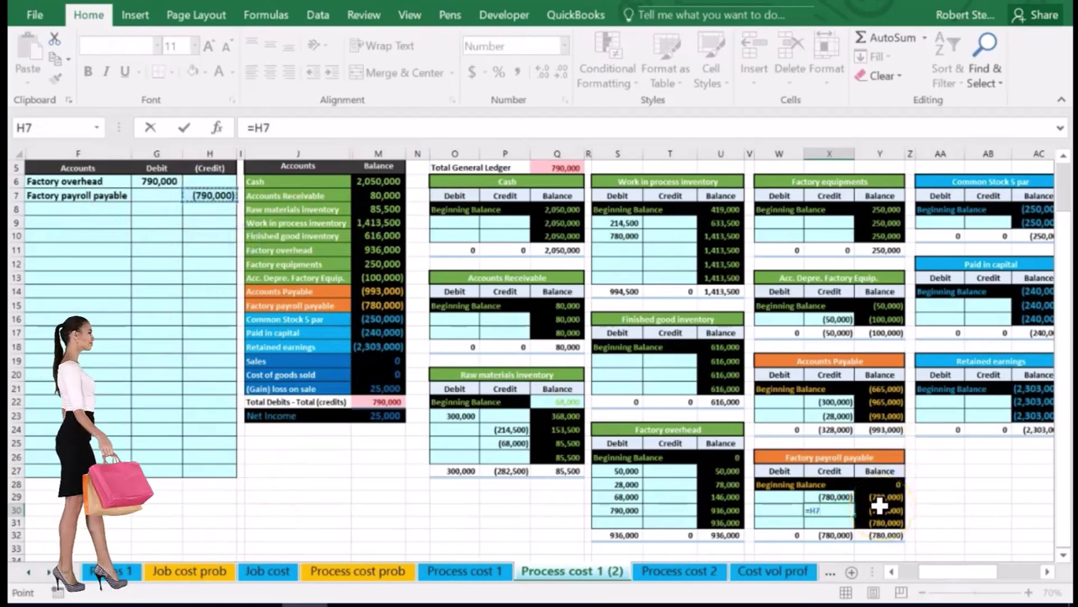
pyautogui.press('Return')
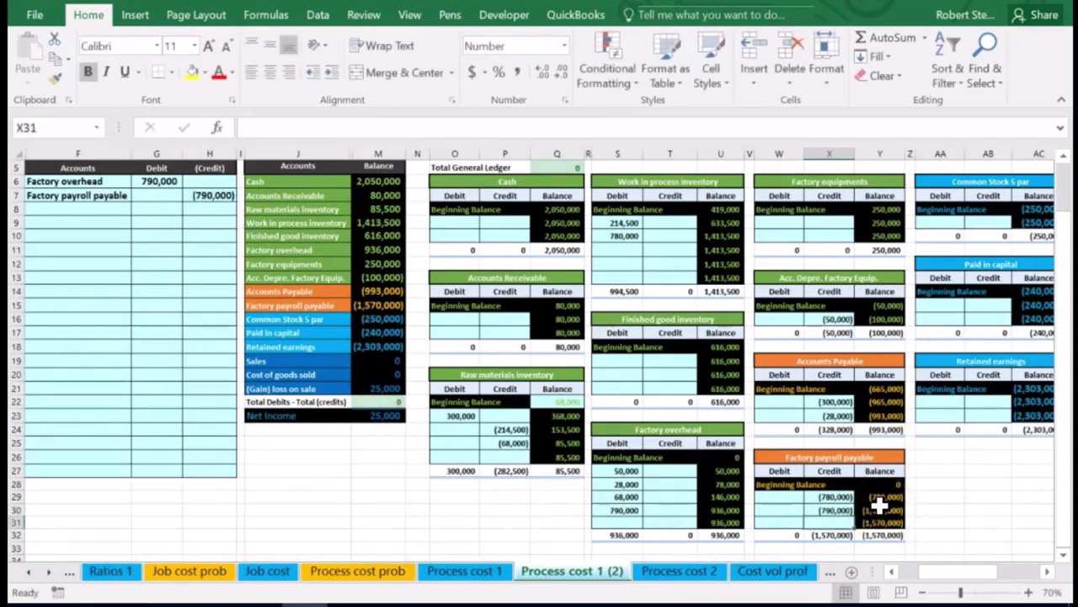
# Trace the dependents of the debit in G6 and the credit in H7, and check the formulas in H7 and X30.
pyautogui.click(160, 180)
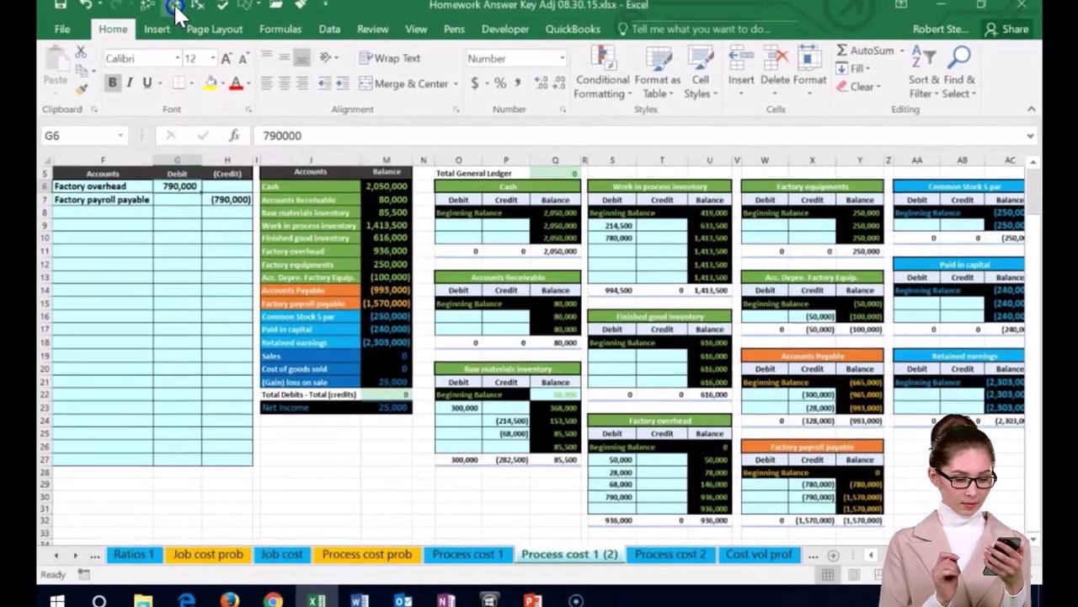
pyautogui.click(176, 10)
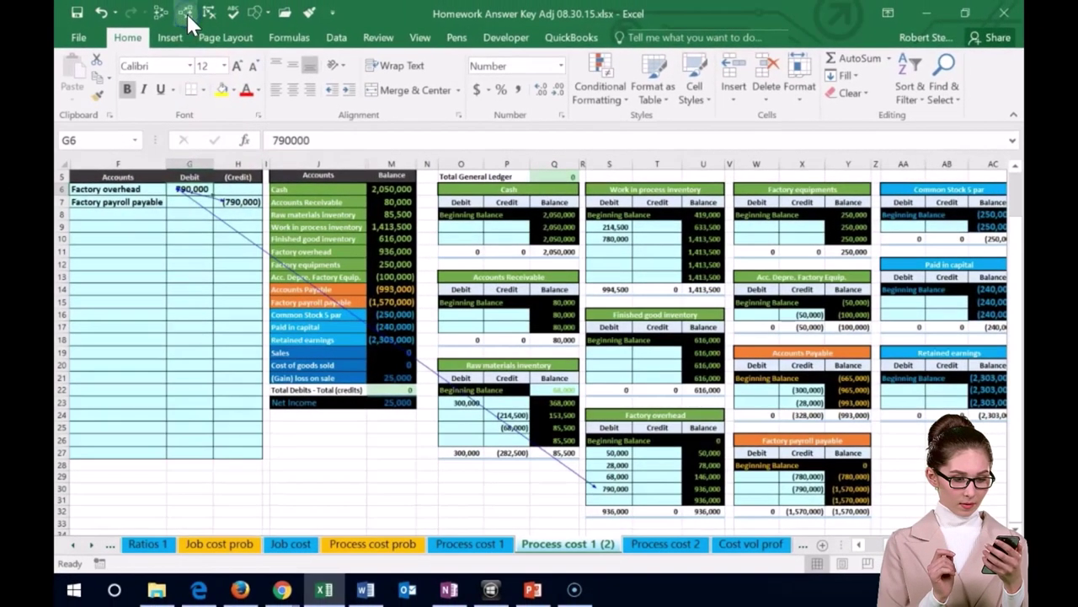
pyautogui.press('Down')
pyautogui.press('Right')
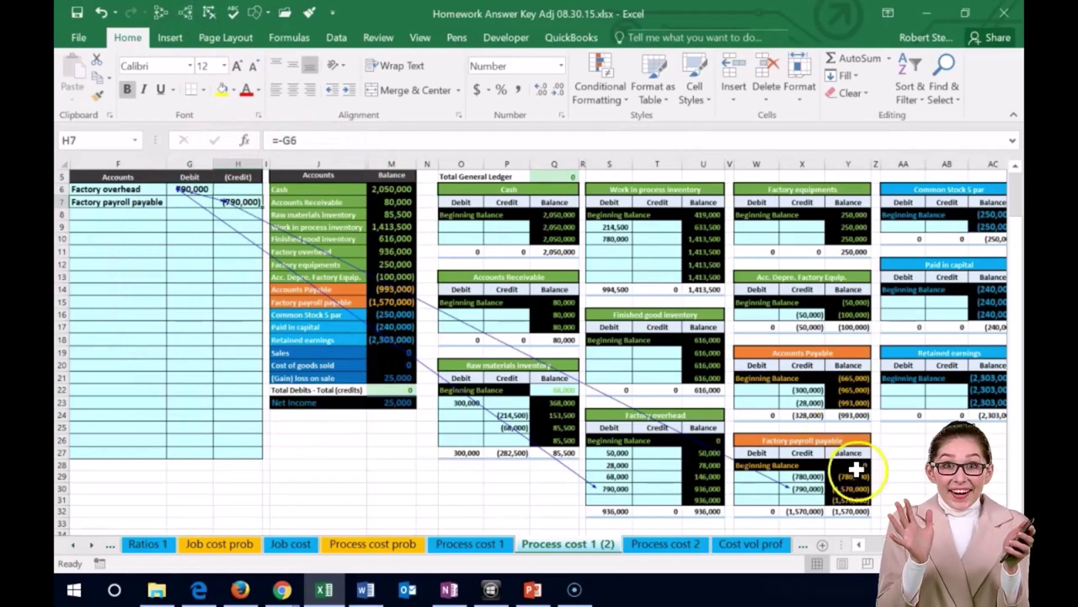
pyautogui.click(185, 317)
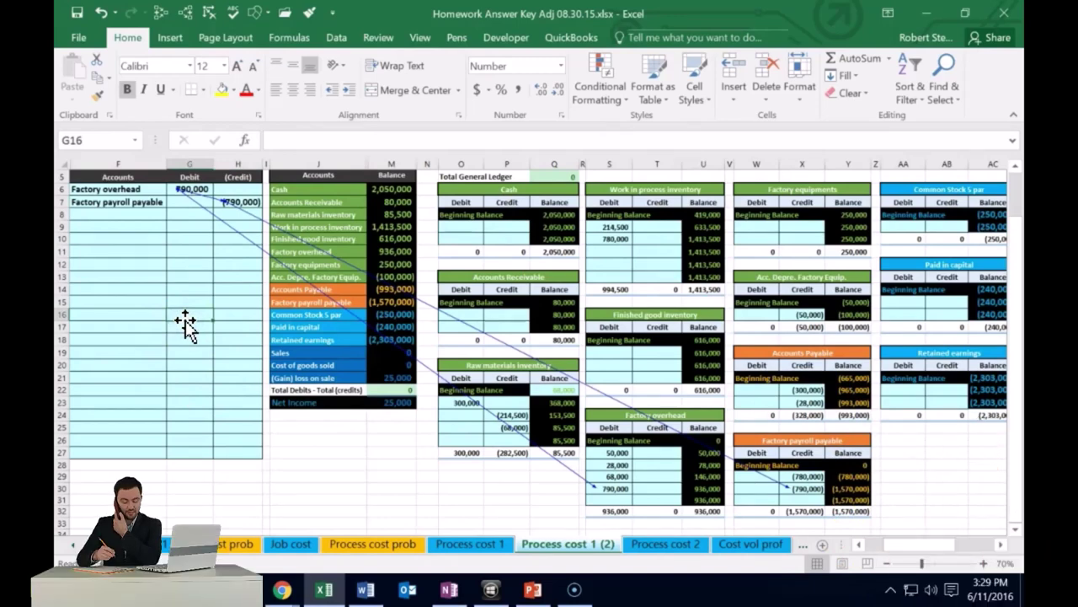
pyautogui.doubleClick(239, 202)
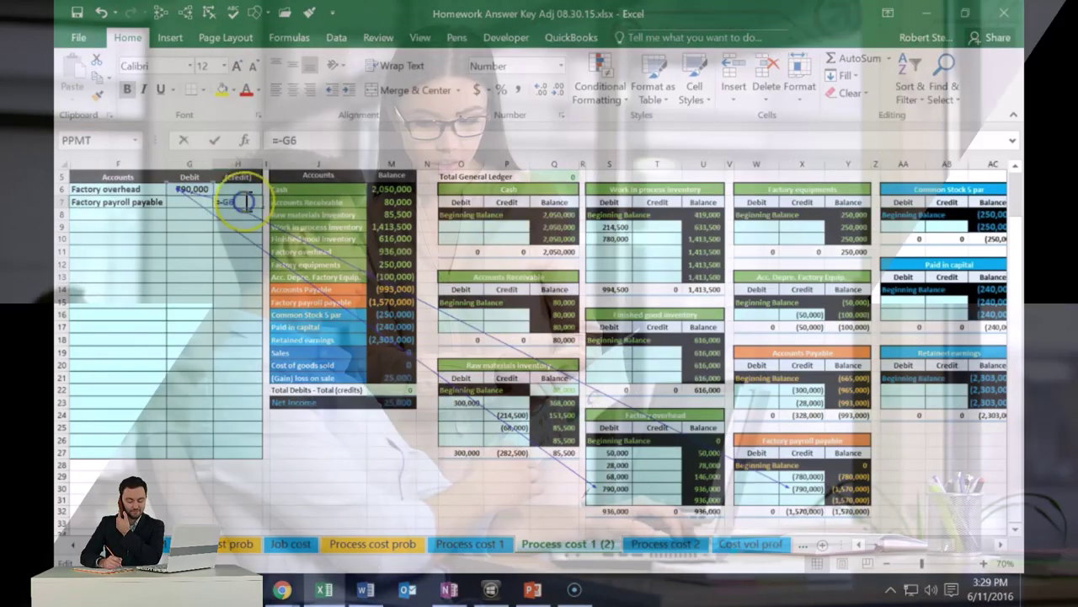
pyautogui.doubleClick(797, 488)
pyautogui.press('Return')
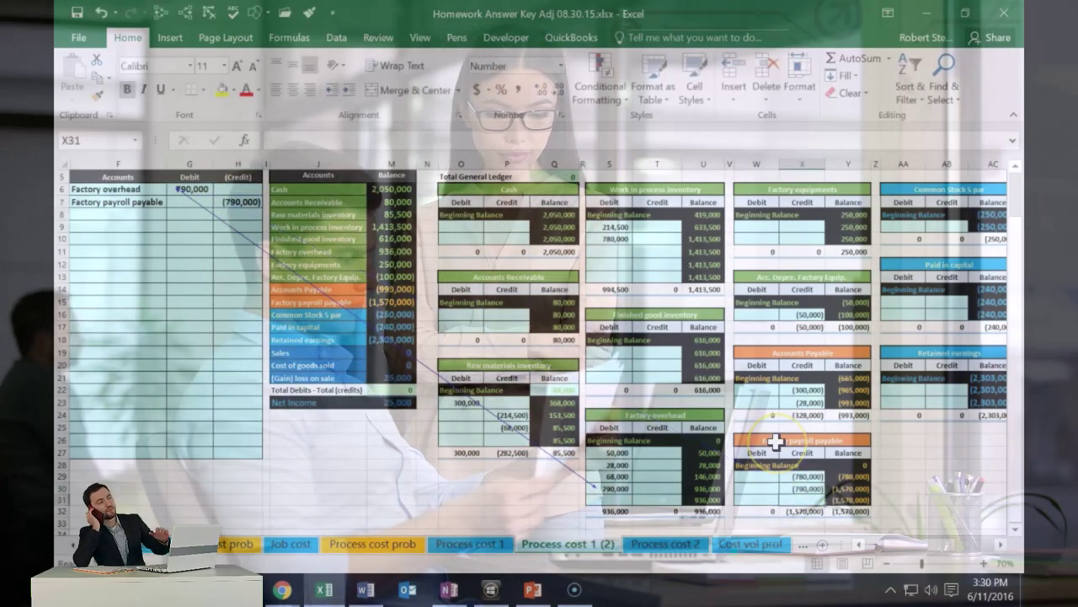
# Copy the Work in process inventory account name from the trial balance into cell F9 as values only.
pyautogui.scroll(3, 313, 442)
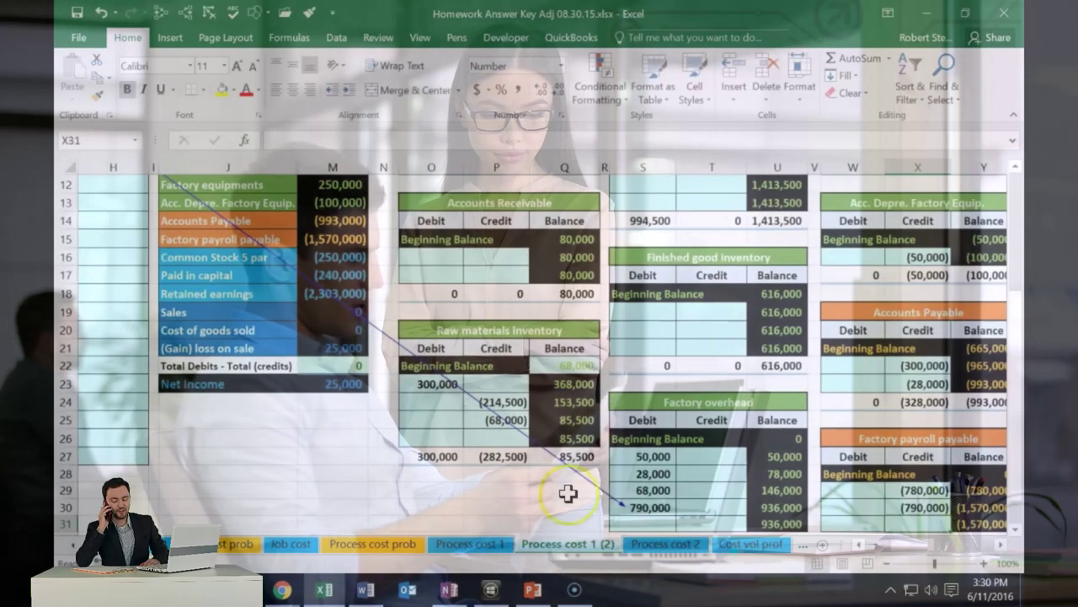
pyautogui.hscroll(-5, 257, 469)
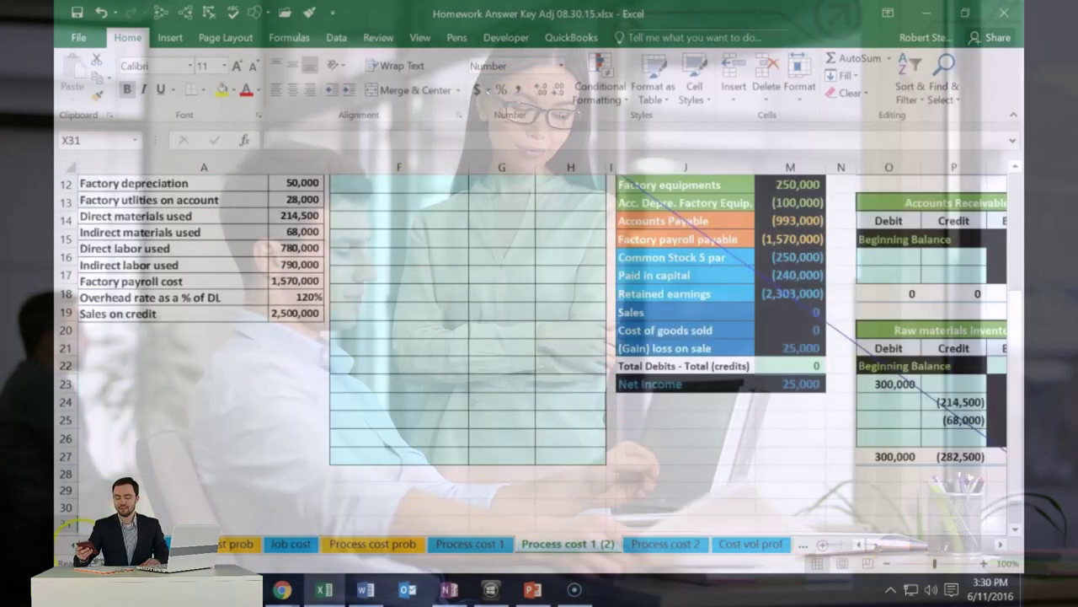
pyautogui.scroll(2, 257, 468)
pyautogui.scroll(1, 257, 469)
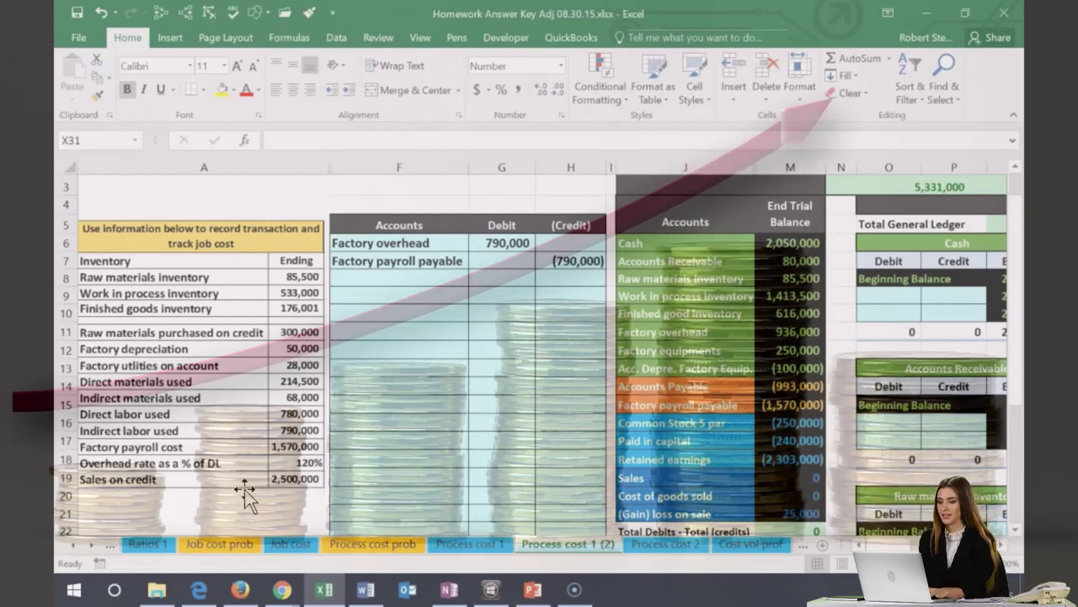
pyautogui.click(788, 331)
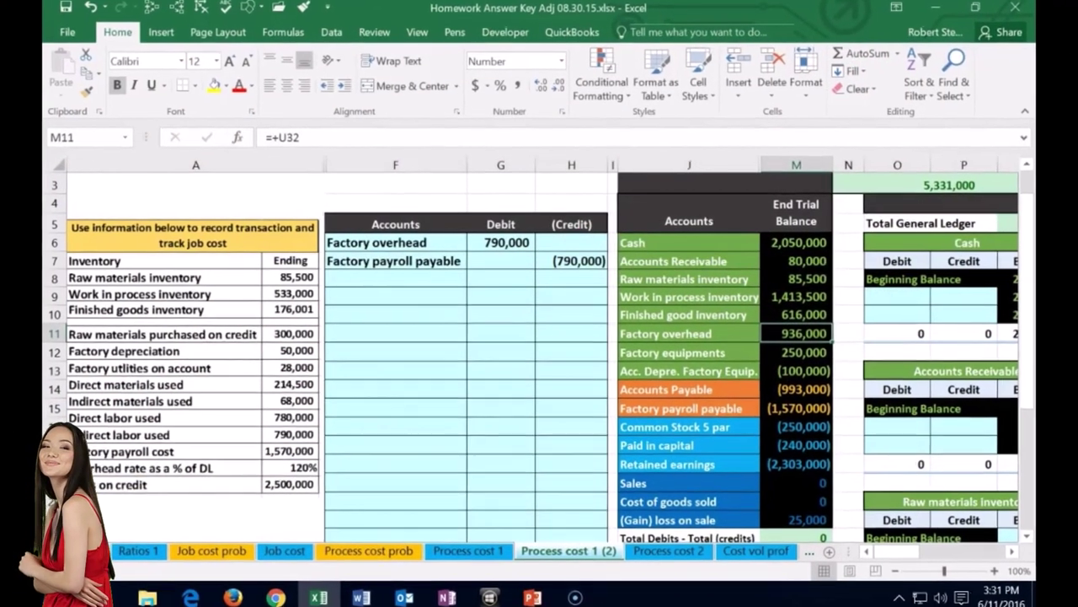
pyautogui.click(685, 331)
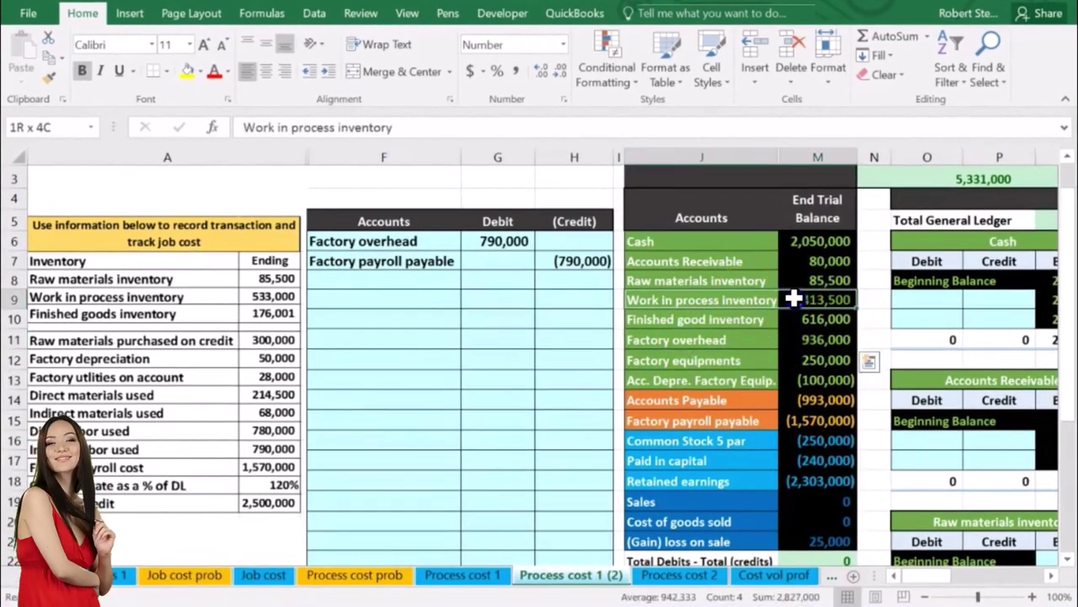
pyautogui.rightClick(721, 299)
pyautogui.click(753, 247)
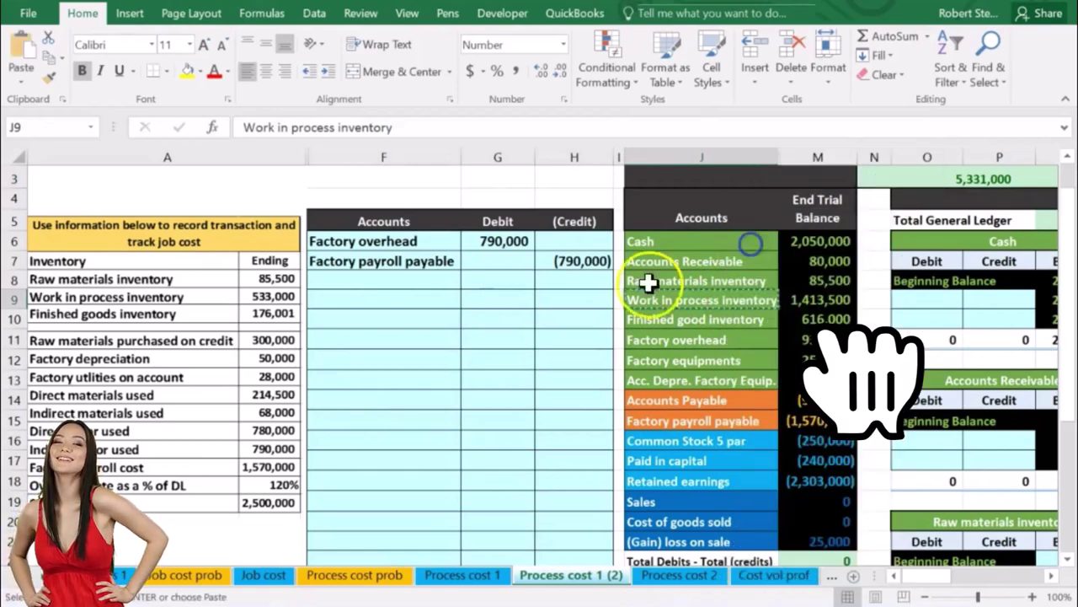
pyautogui.click(392, 294)
pyautogui.rightClick(459, 295)
pyautogui.click(458, 281)
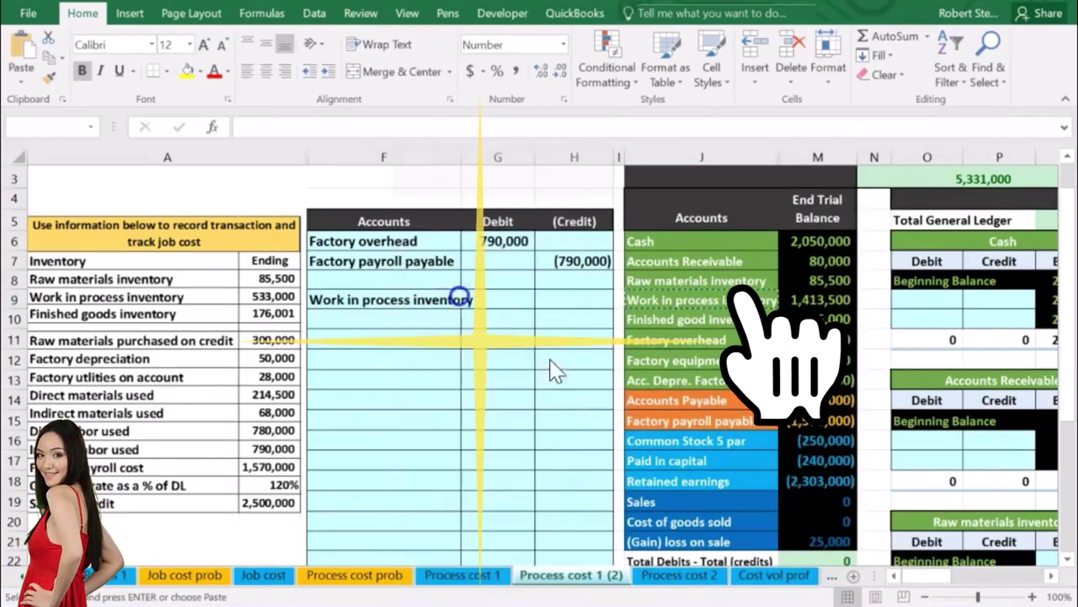
# Enter the applied overhead debit in G9 with the formula =780000*1.2, direct labor times the 120% overhead rate.
pyautogui.click(491, 291)
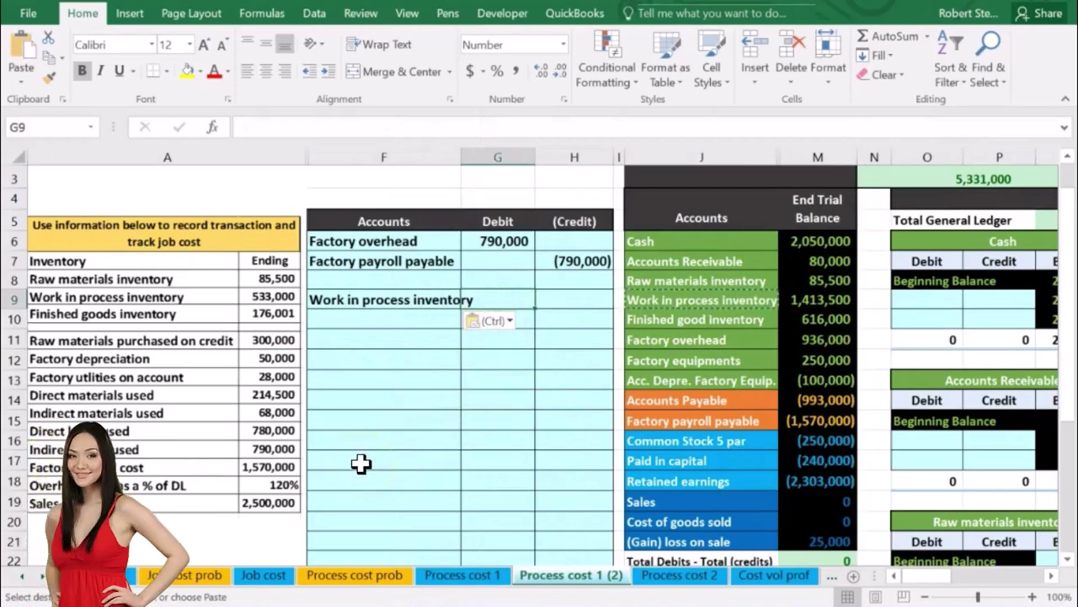
pyautogui.write('=')
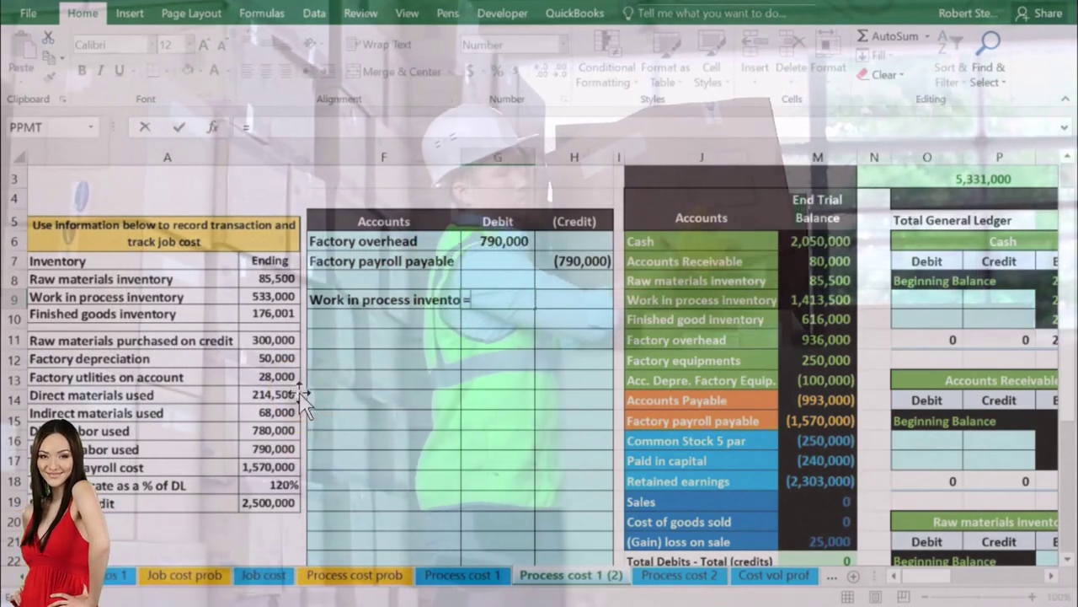
pyautogui.click(303, 429)
pyautogui.write('780')
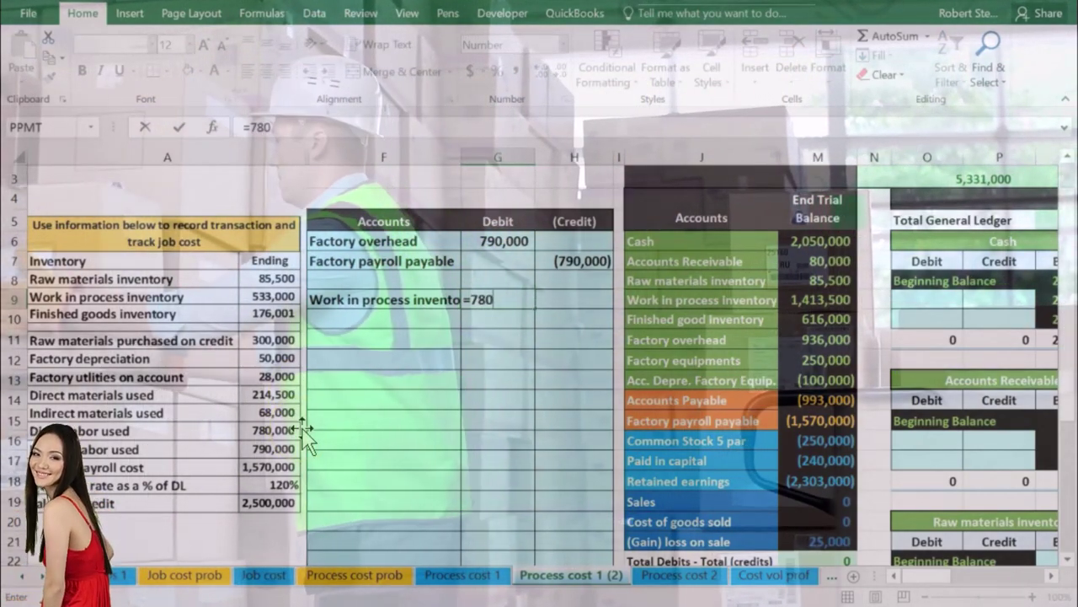
pyautogui.write('000*')
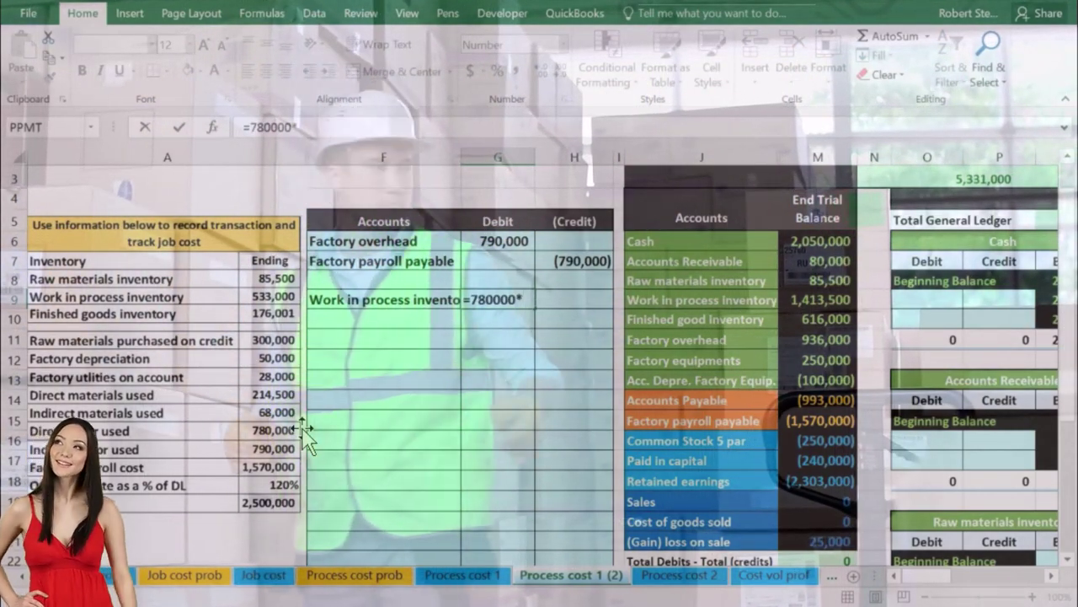
pyautogui.click(297, 486)
pyautogui.write('1.2')
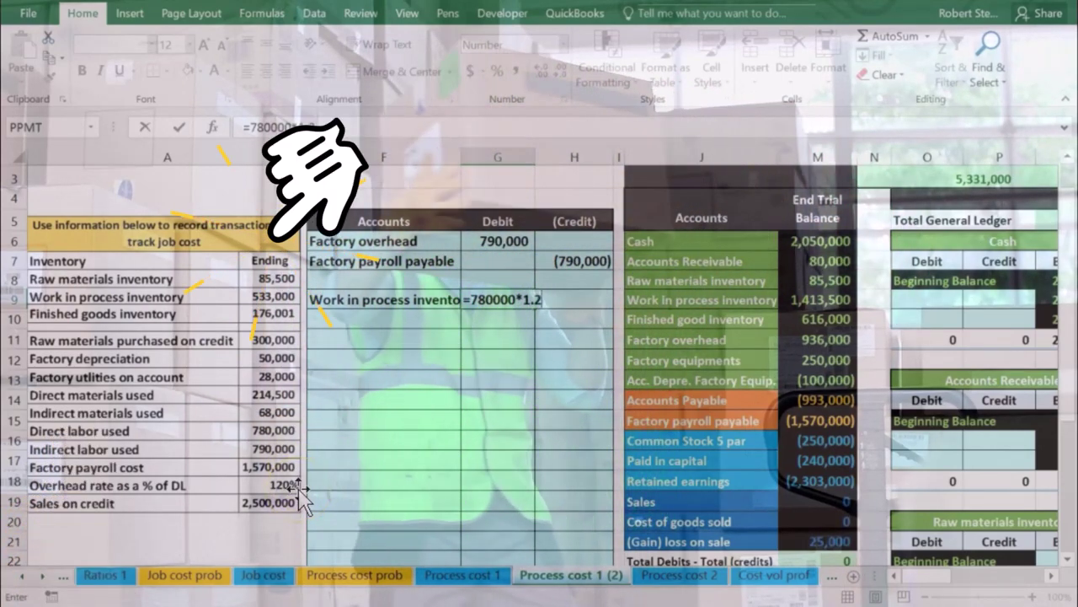
pyautogui.press('Return')
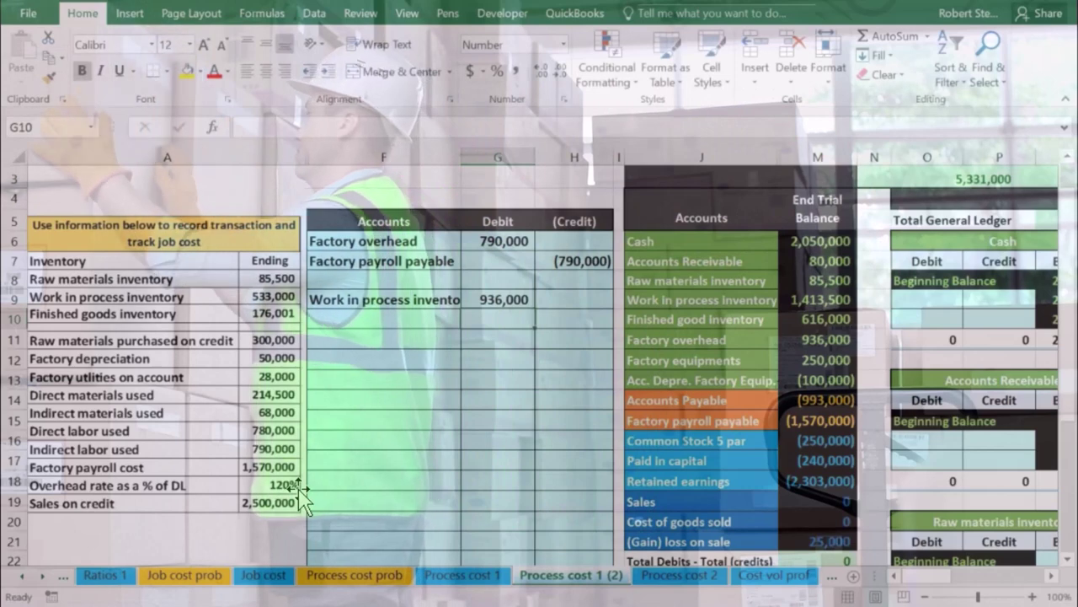
# Enter the matching credit in H10 as the negative of the debit in G9.
pyautogui.write('-')
pyautogui.press('Left')
pyautogui.press('Up')
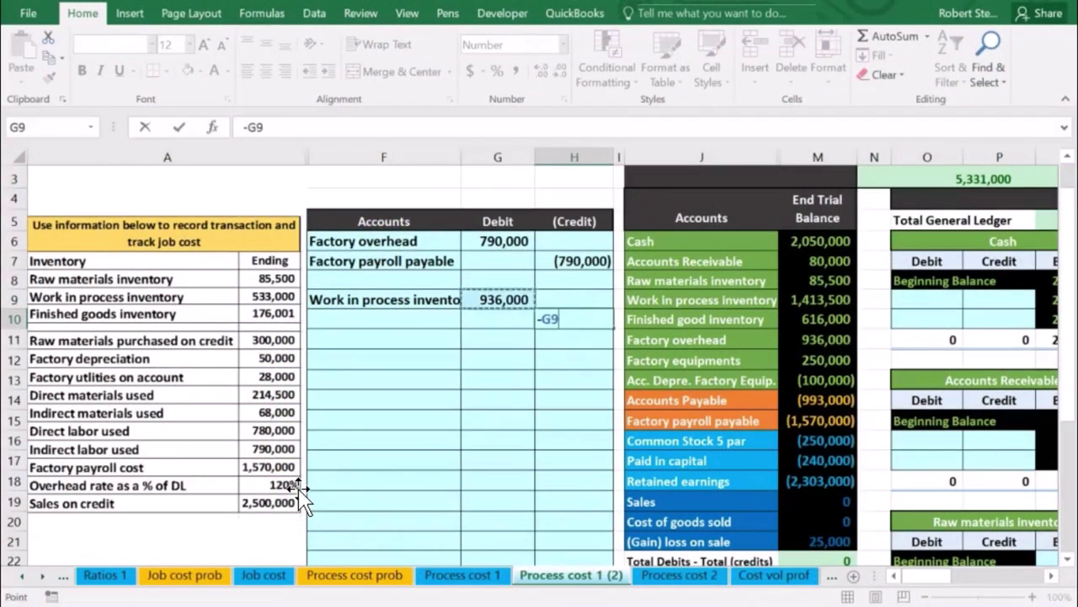
pyautogui.press('Return')
pyautogui.press('Up')
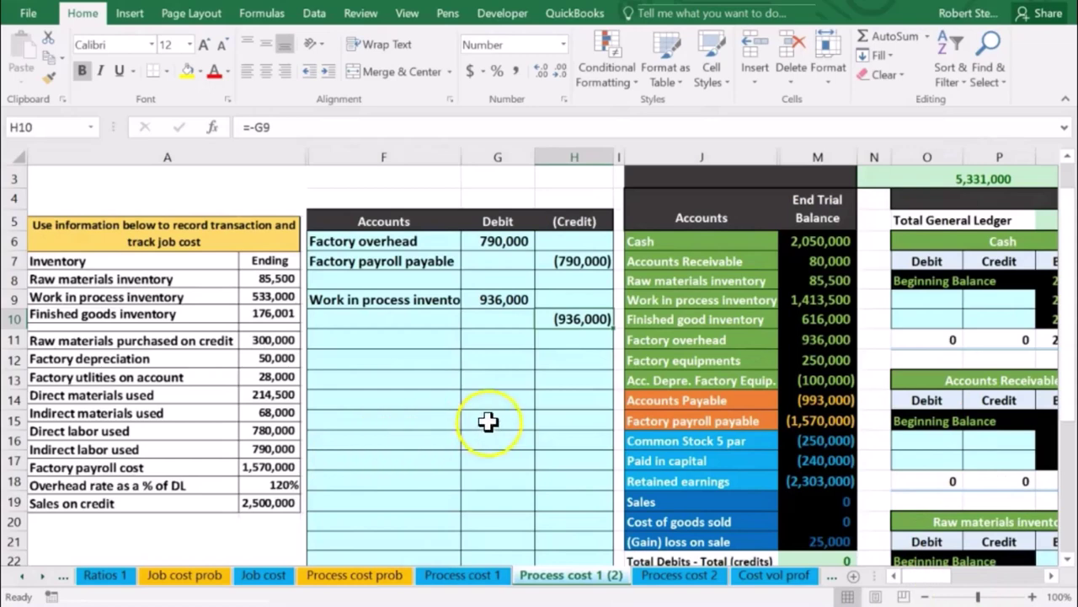
# Copy the Factory overhead account name from the trial balance into cell F10 as values only.
pyautogui.click(681, 340)
pyautogui.rightClick(681, 340)
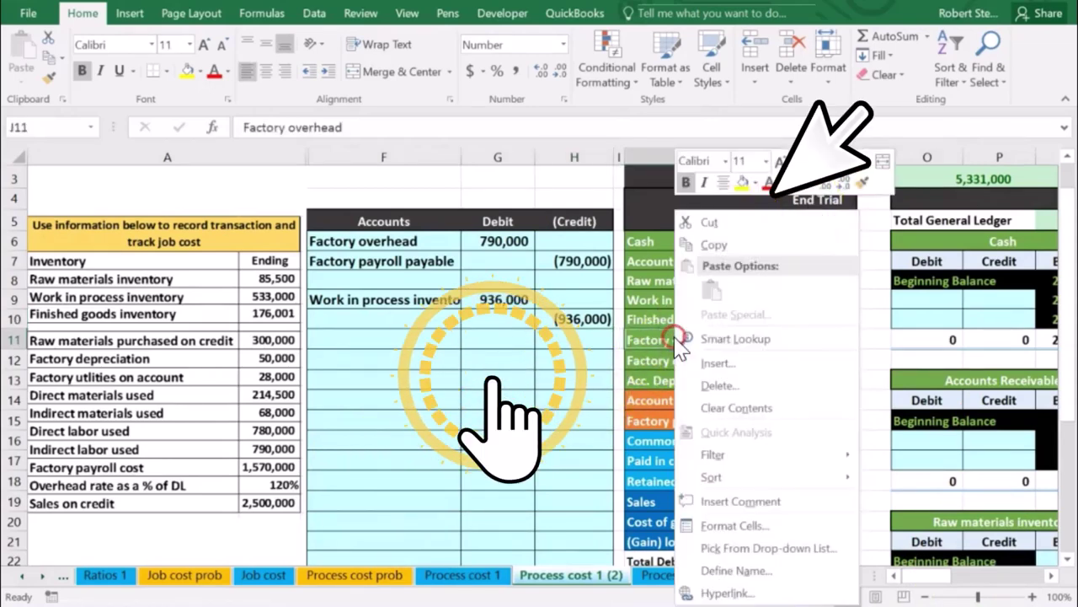
pyautogui.click(714, 245)
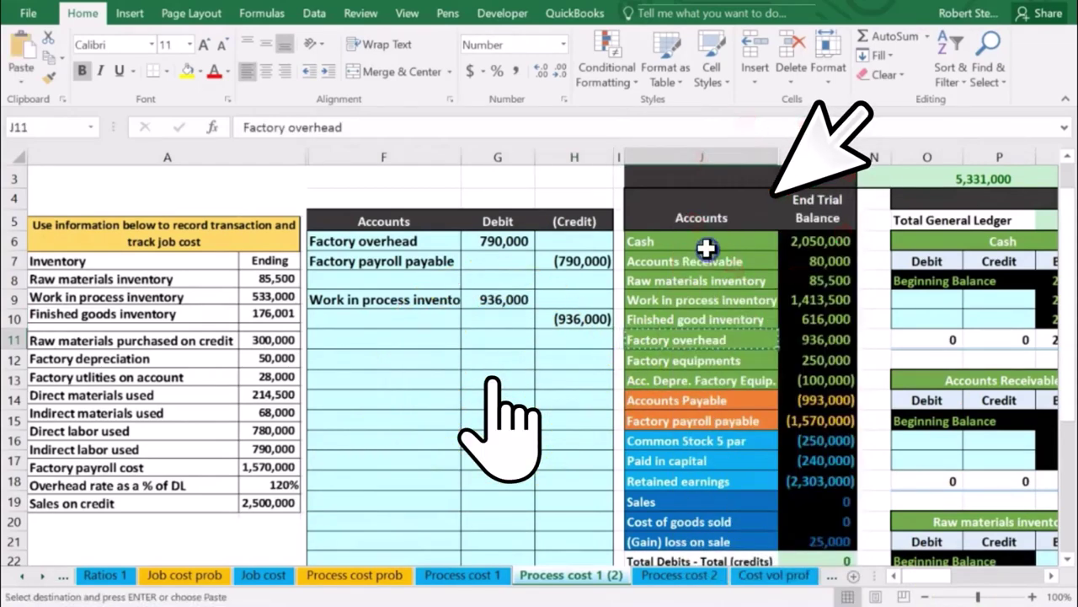
pyautogui.click(414, 316)
pyautogui.rightClick(413, 320)
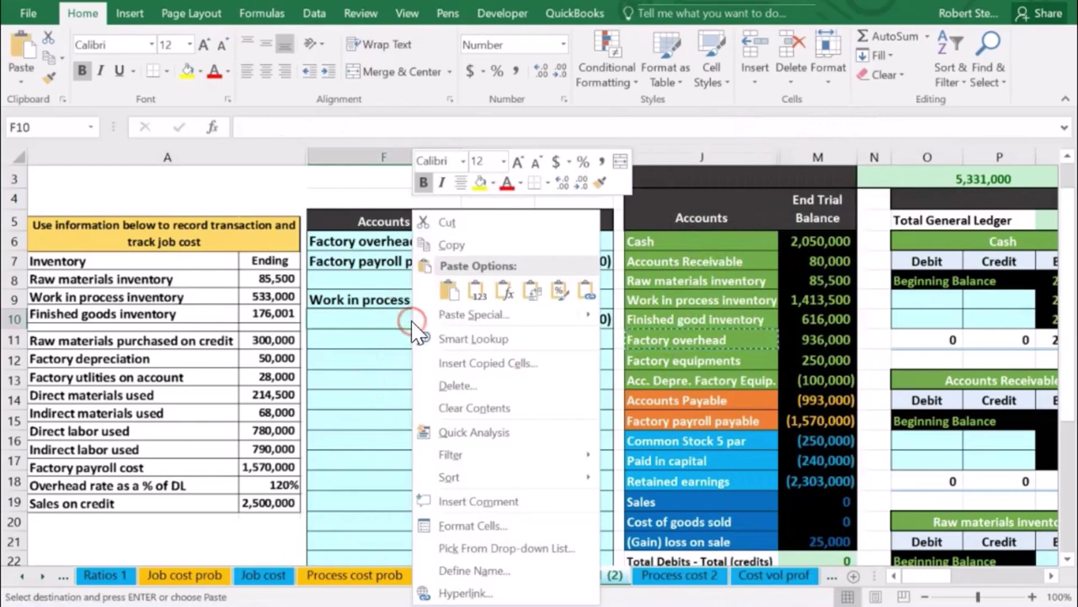
pyautogui.click(477, 291)
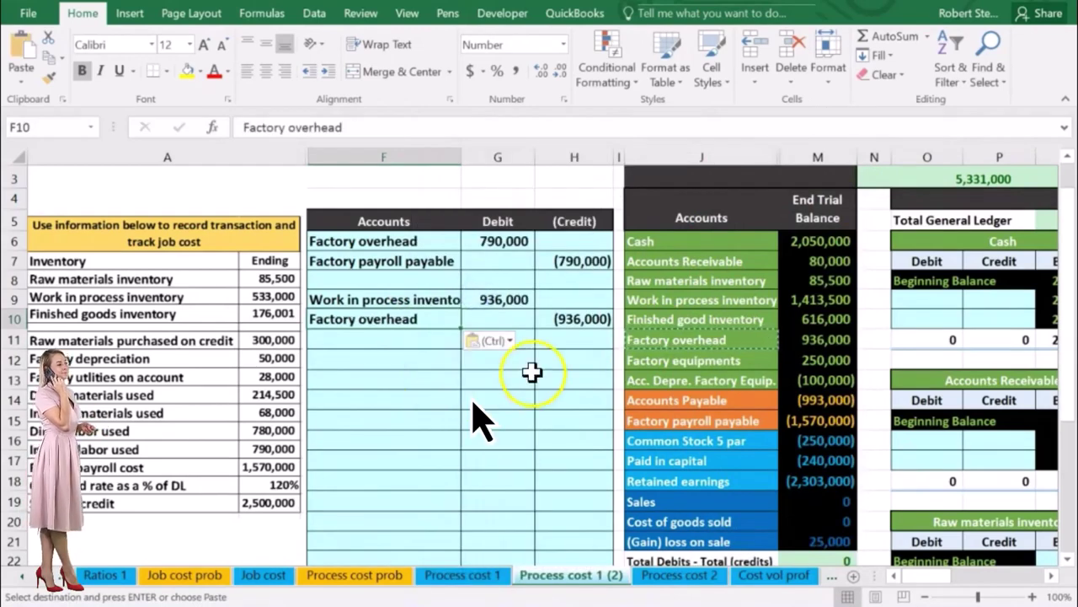
# Post the applied overhead debit to the Work in process inventory ledger account by entering =G9 in S11.
pyautogui.click(646, 244)
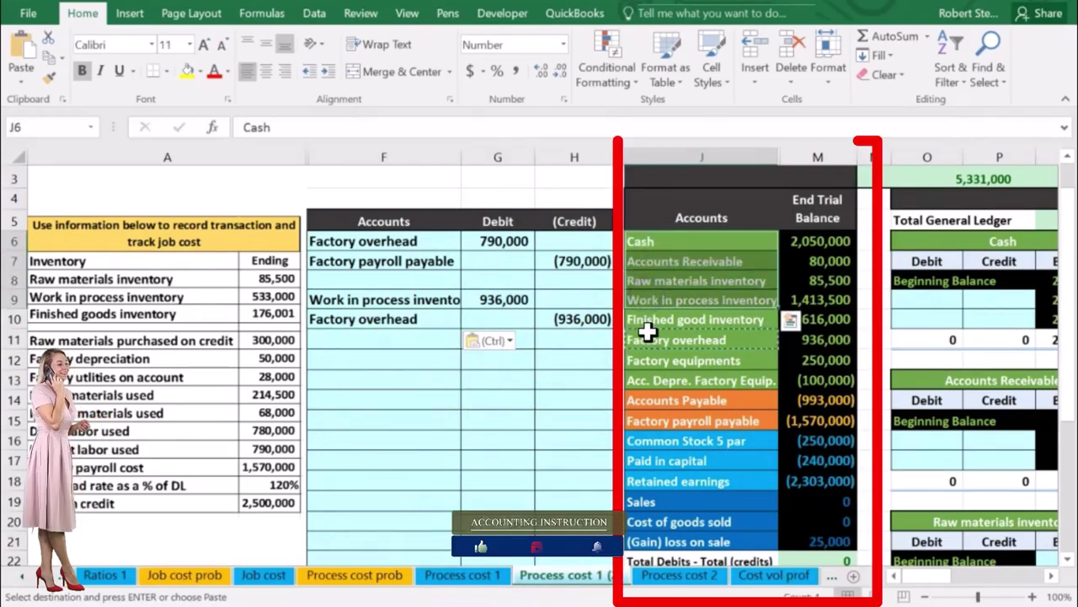
pyautogui.click(552, 384)
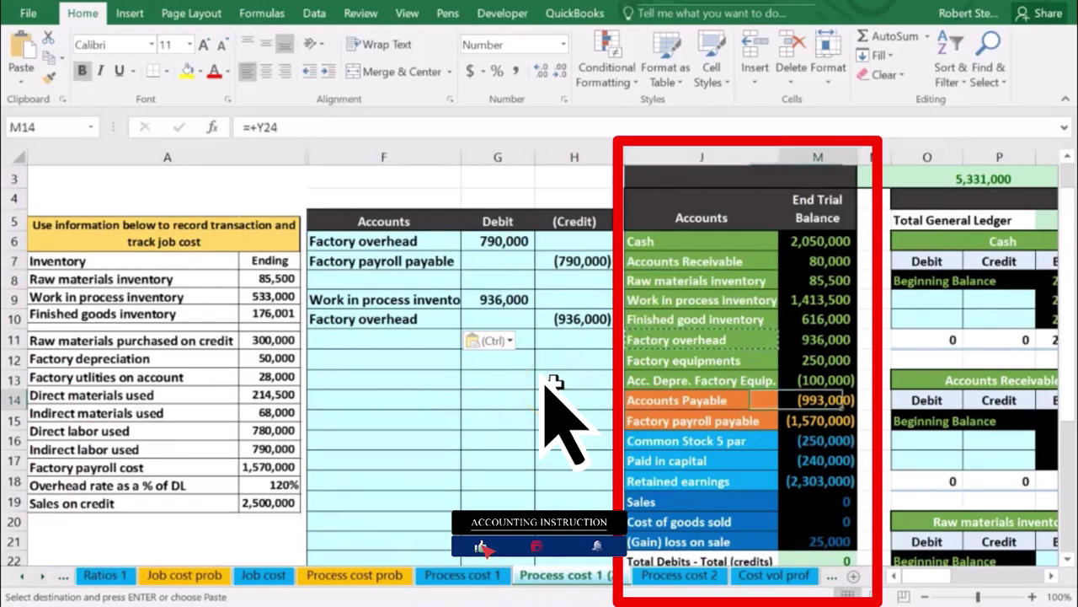
pyautogui.press('Right')
pyautogui.press('Right')
pyautogui.press('Right')
pyautogui.press('Up')
pyautogui.press('Up')
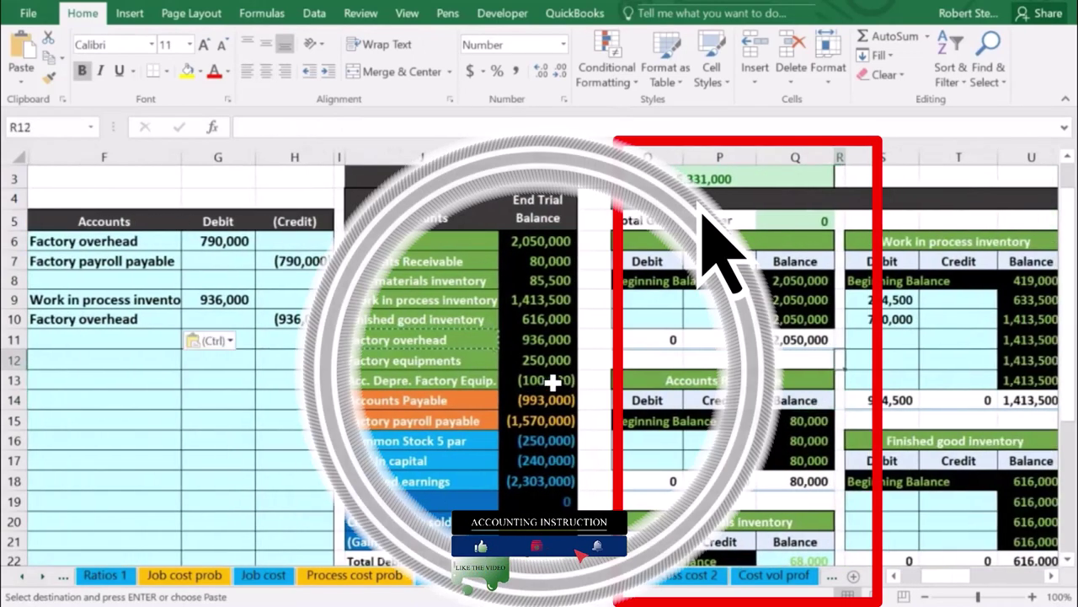
pyautogui.press('Right')
pyautogui.press('Up')
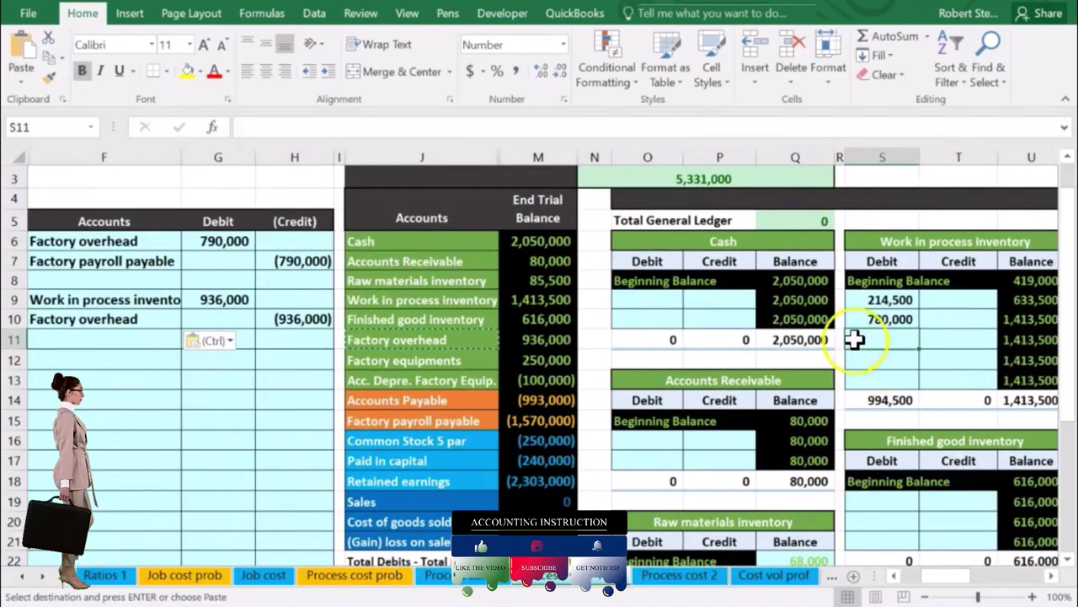
pyautogui.write('=')
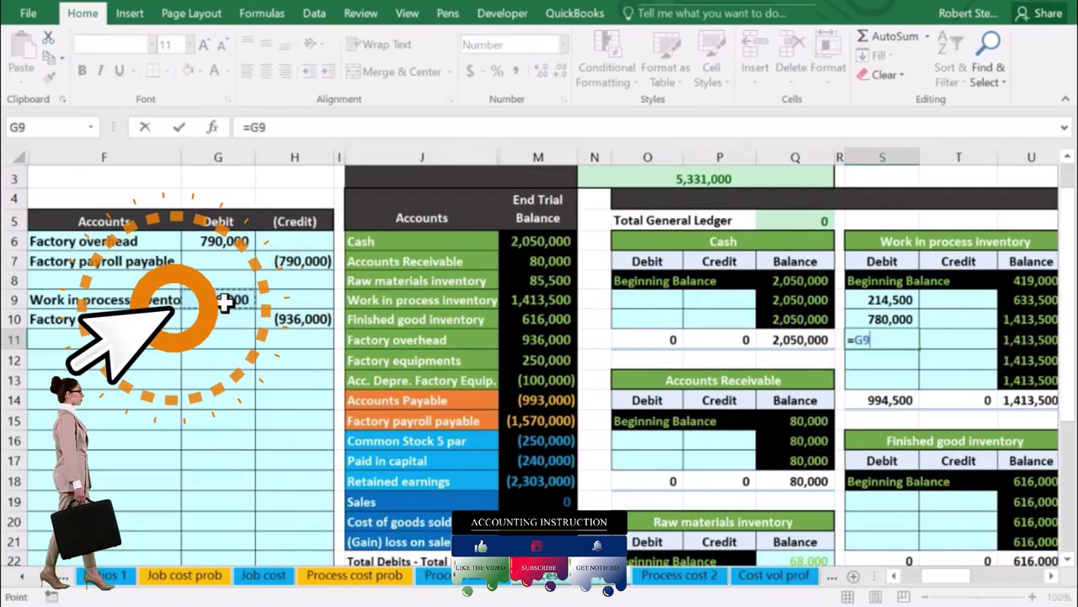
pyautogui.press('Return')
# Post the applied overhead credit to the Factory overhead ledger account by entering =H10 in T31.
pyautogui.click(531, 296)
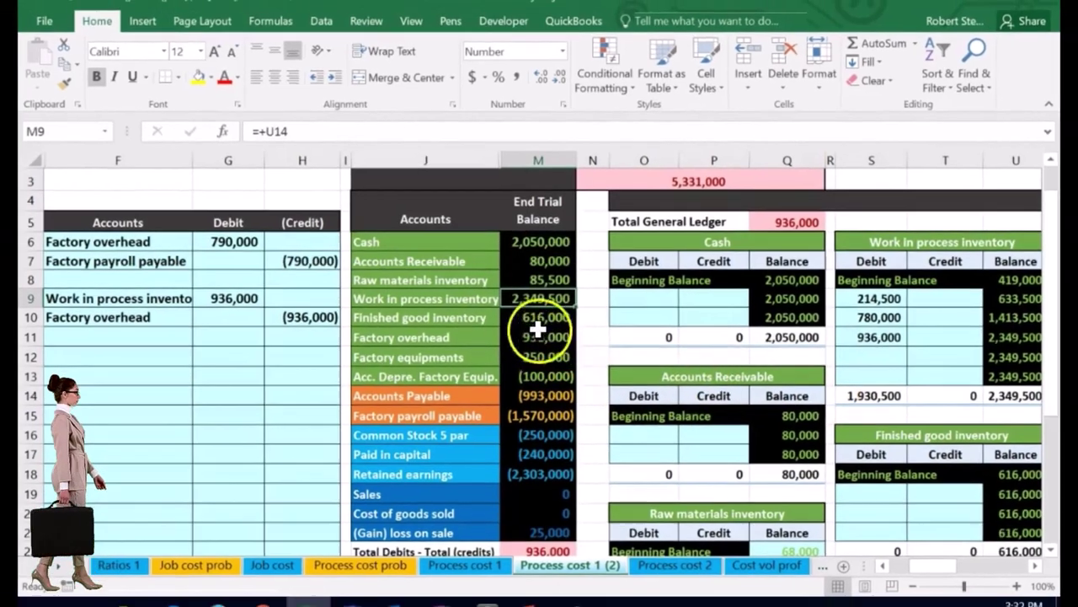
pyautogui.click(539, 340)
pyautogui.scroll(-2, 974, 428)
pyautogui.scroll(-1, 930, 412)
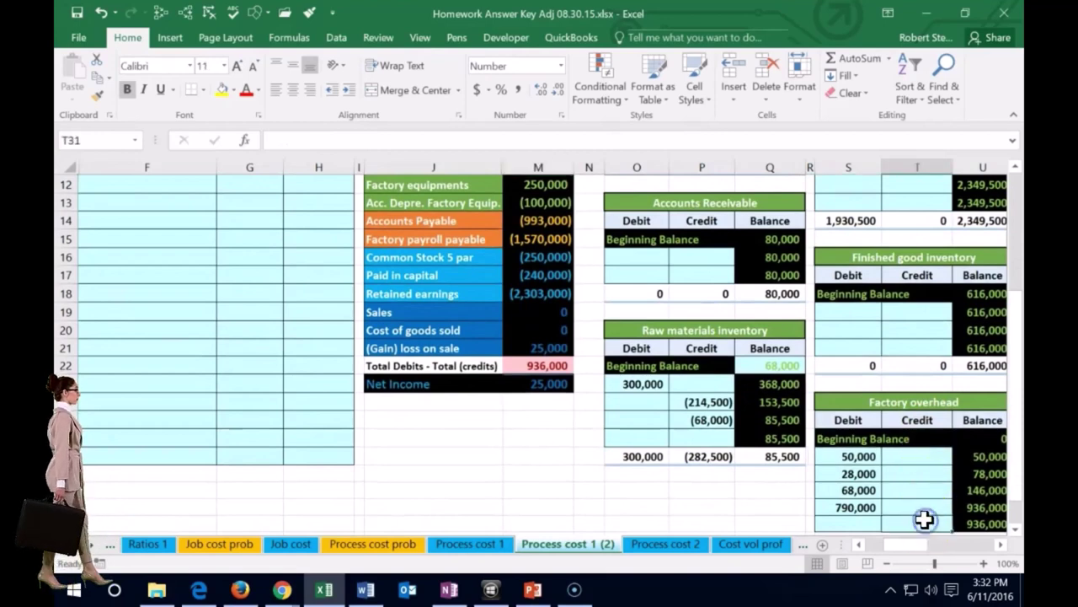
pyautogui.moveTo(853, 456); pyautogui.dragTo(861, 468)
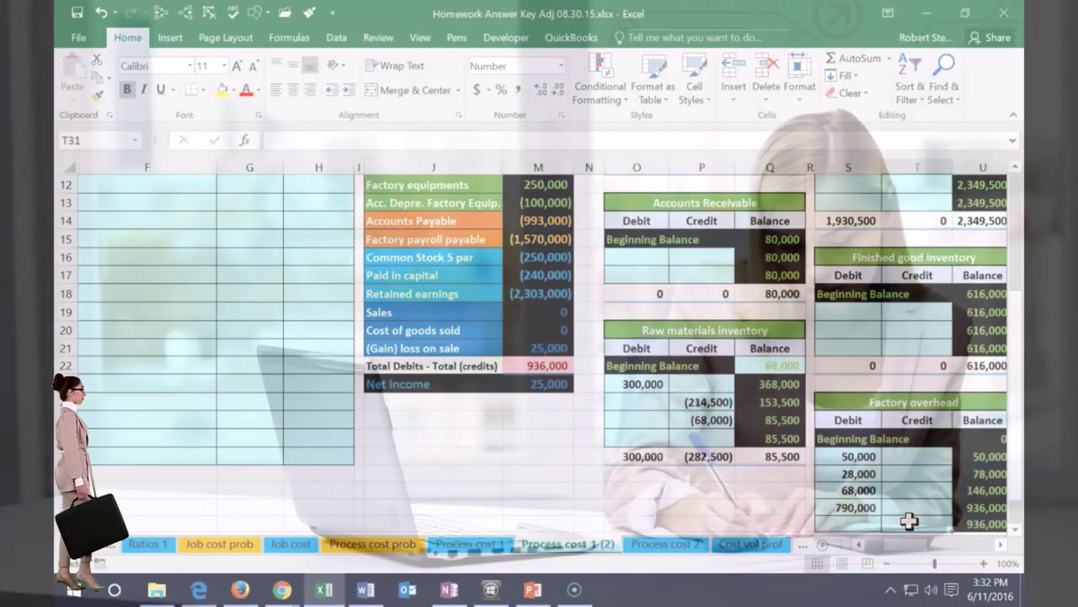
pyautogui.scroll(-1, 881, 508)
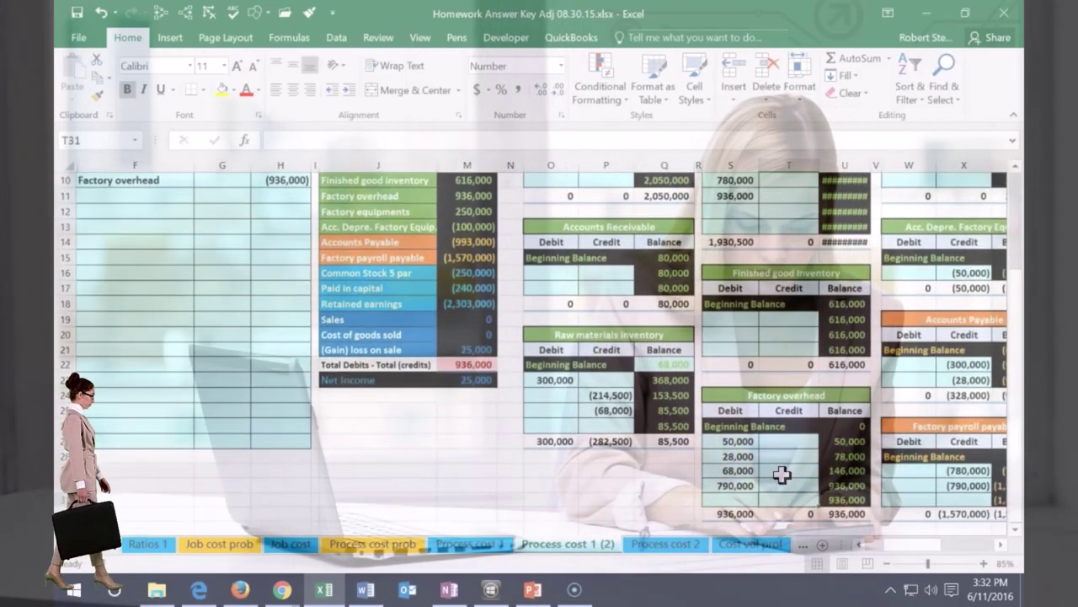
pyautogui.write('=')
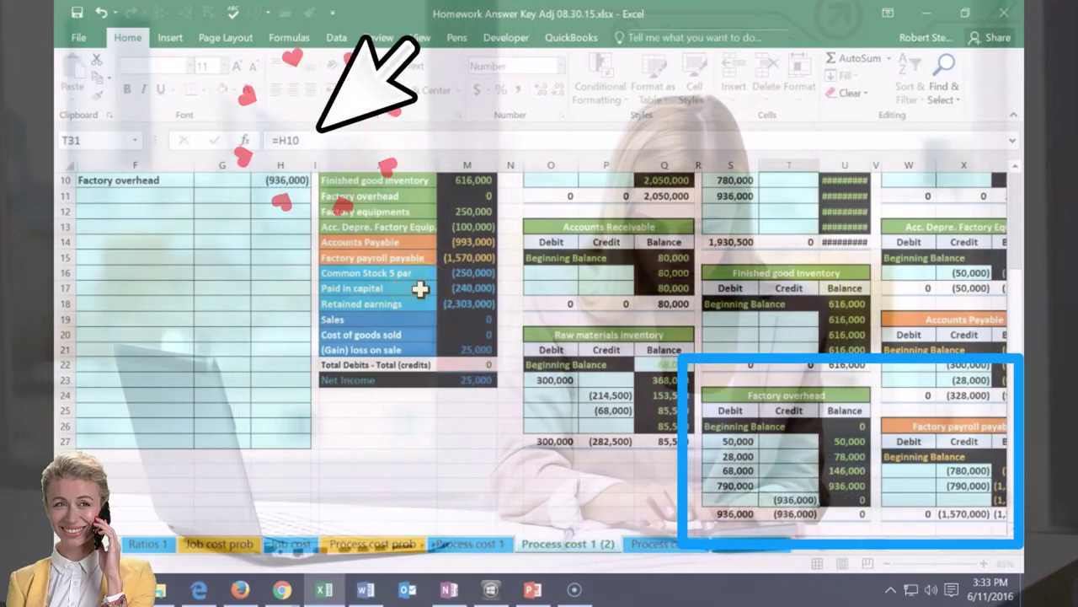
pyautogui.press('Return')
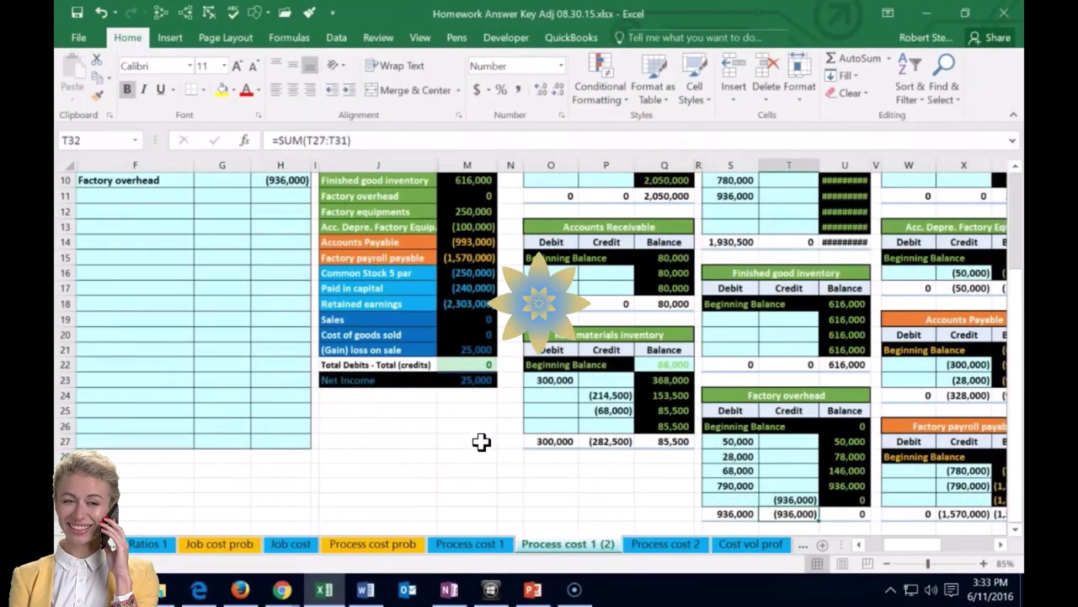
pyautogui.click(932, 556)
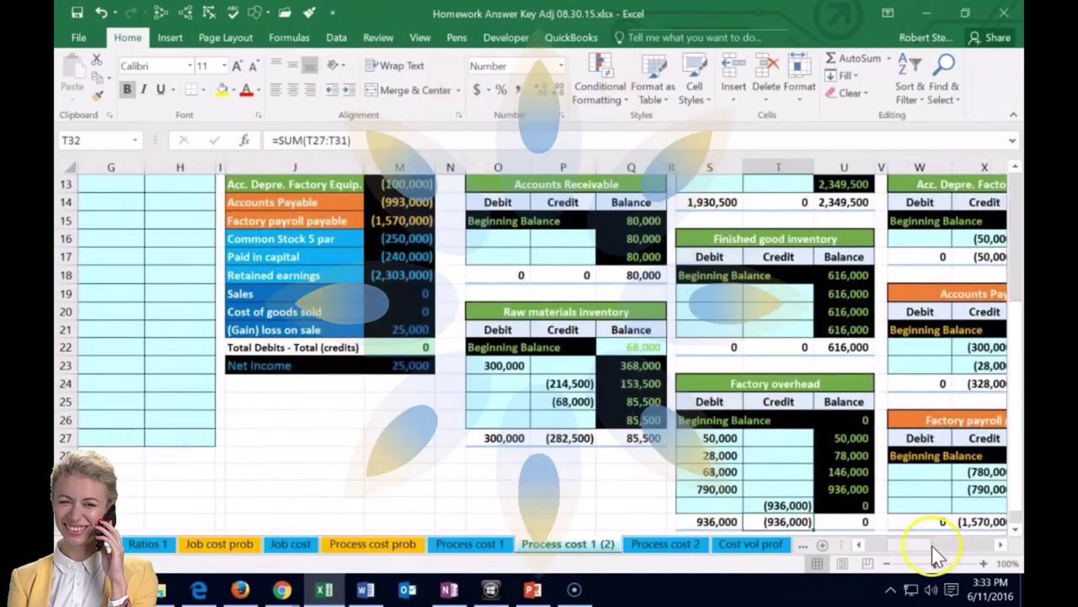